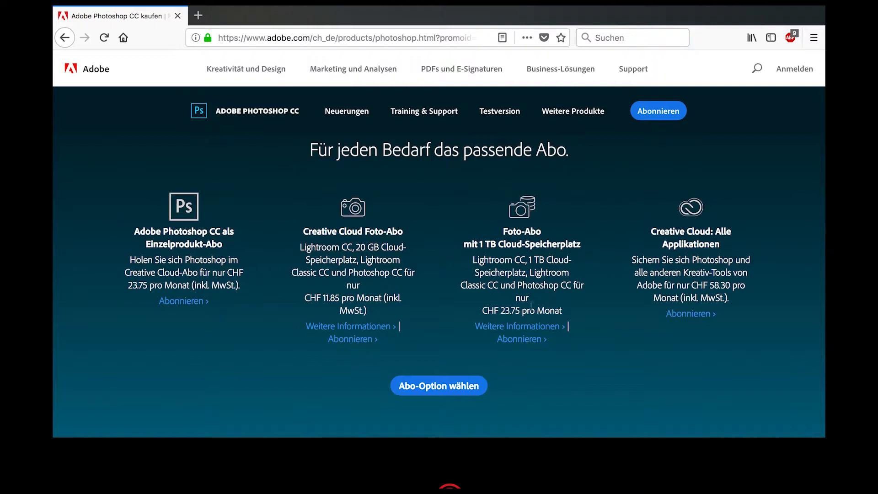
Highlight and deselect the price text on the Adobe page, including the CHF 58.30 Creative Cloud price.
drag(520, 311, 493, 312)
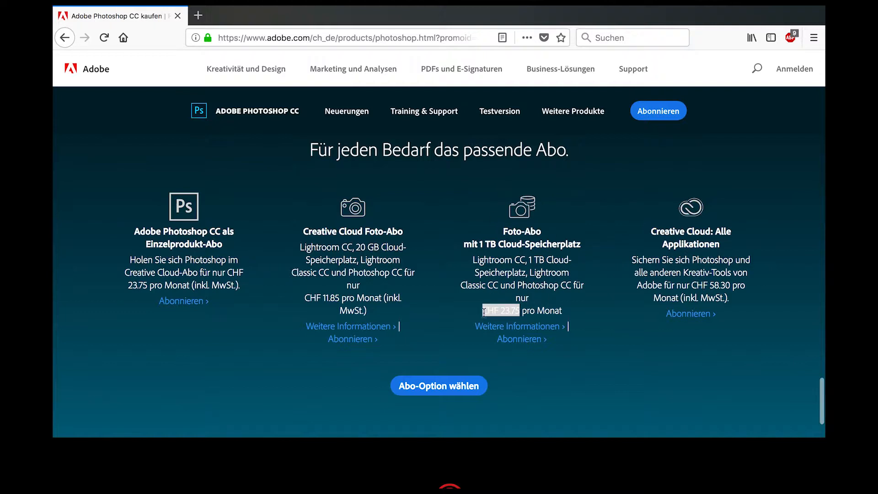
click(490, 314)
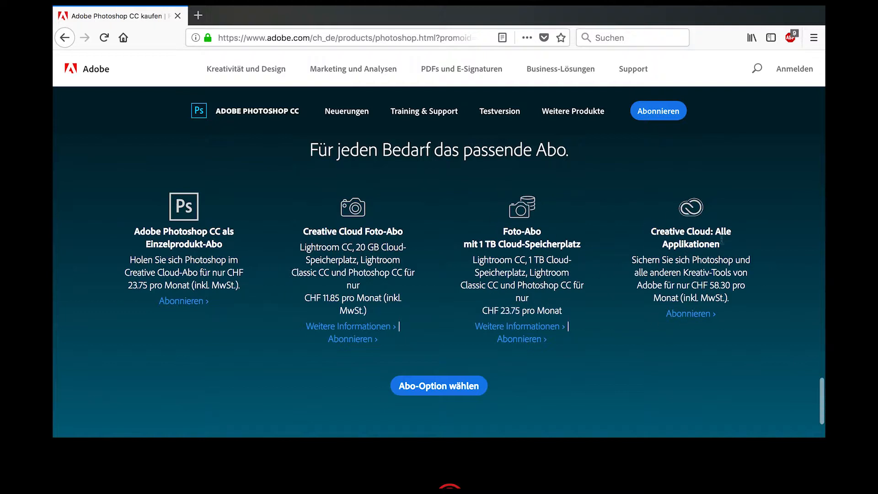
drag(691, 289, 731, 288)
click(703, 293)
Reach the Photoshop free-trial registration form, type a student e-mail address, then clear it.
click(503, 111)
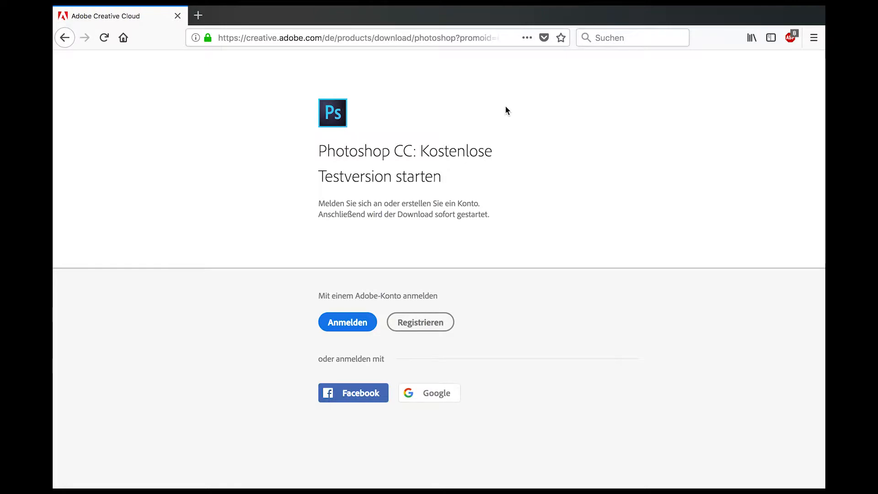
click(435, 327)
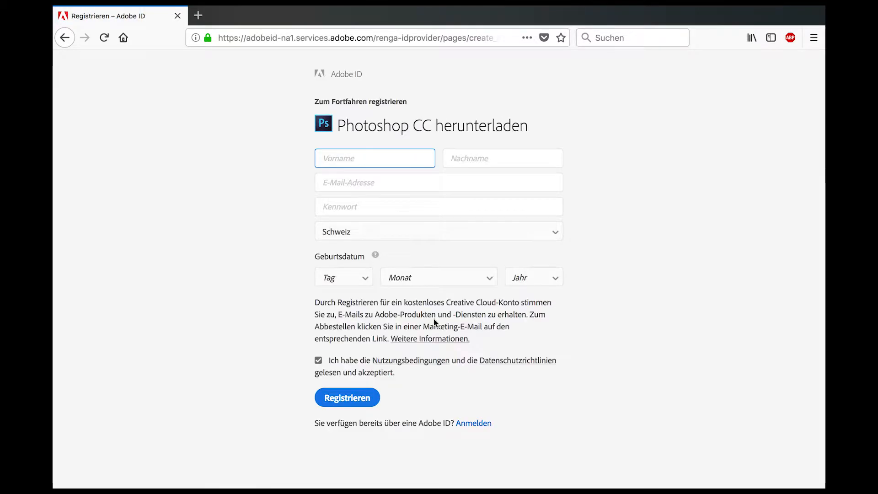
click(373, 183)
text(..@student.unisg.ch)
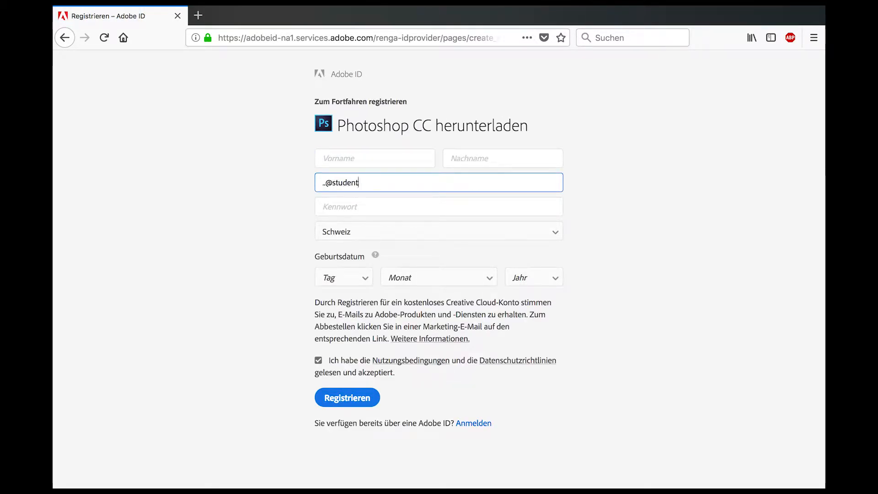
key(ctrl+a)
key(BackSpace)
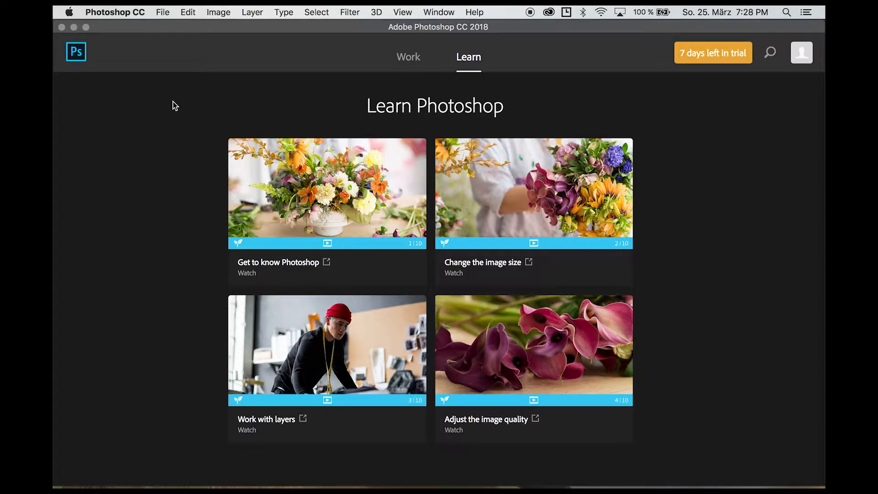
Start a new document, browsing the Print, Web and Mobile presets before returning to Recent.
click(165, 14)
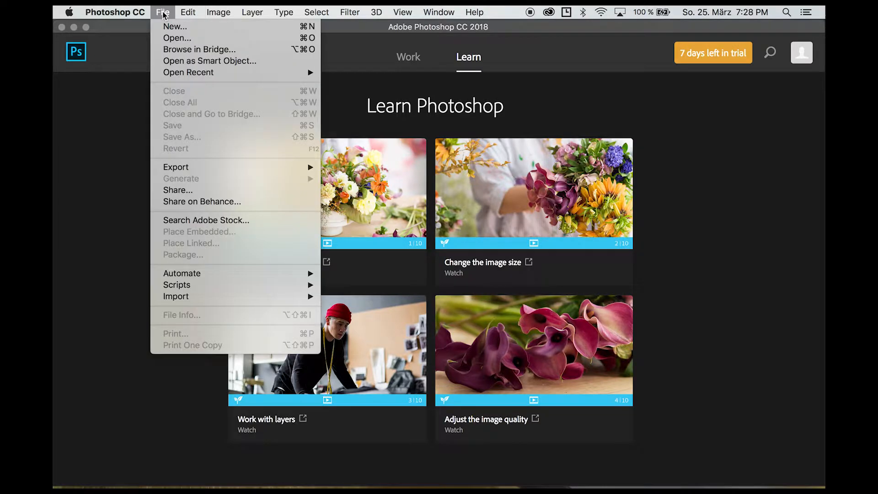
click(179, 28)
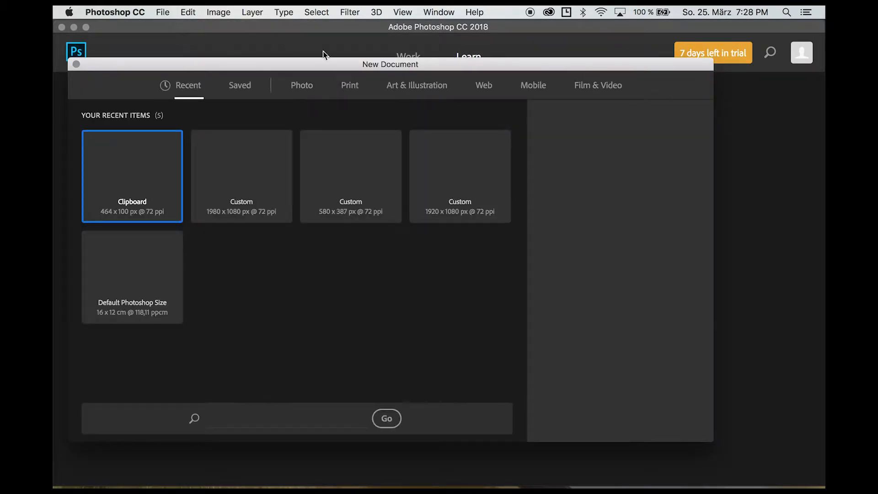
click(353, 92)
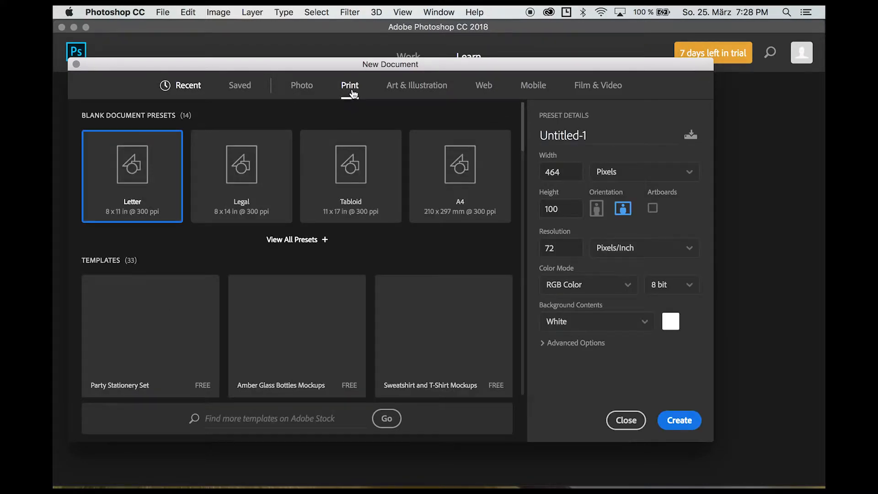
click(483, 88)
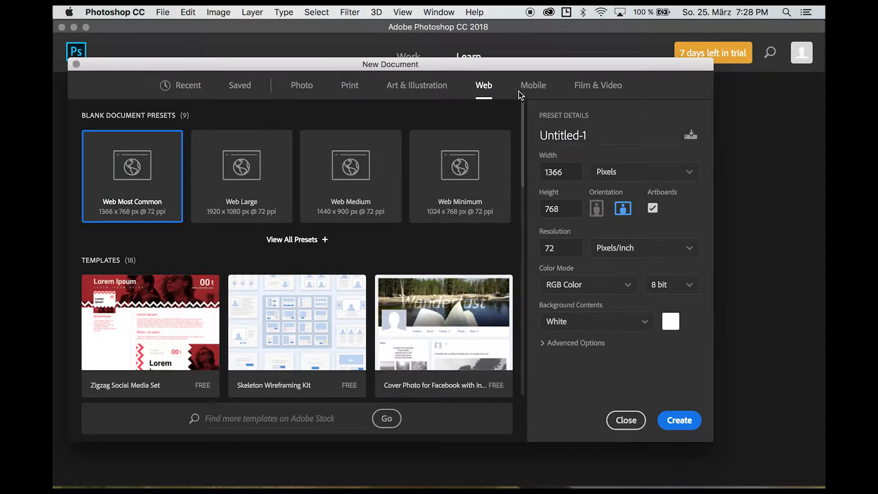
click(525, 90)
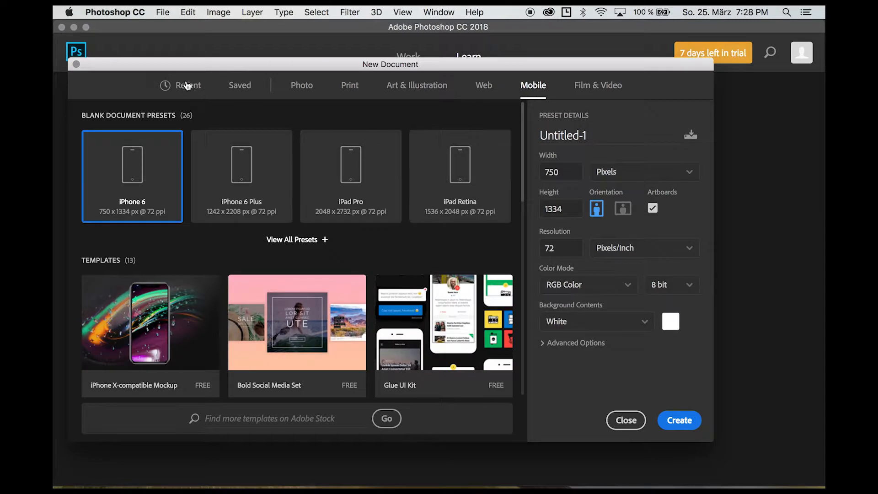
click(187, 88)
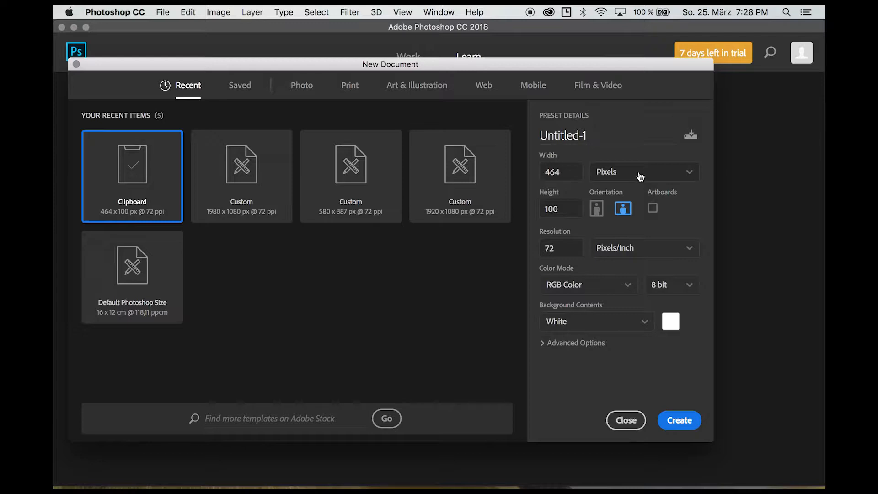
Keep pixels as the unit and set the document size to 1920 × 1080.
click(640, 176)
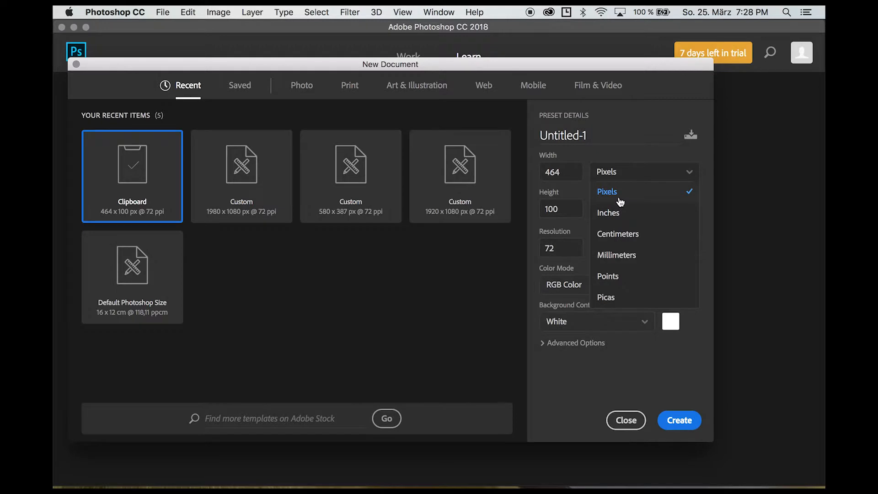
click(620, 203)
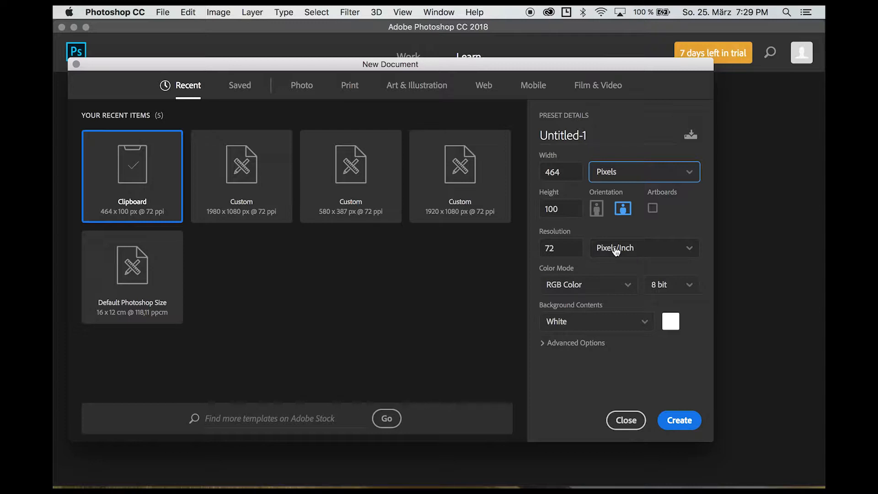
click(574, 169)
text(1920)
key(Tab)
text(1080)
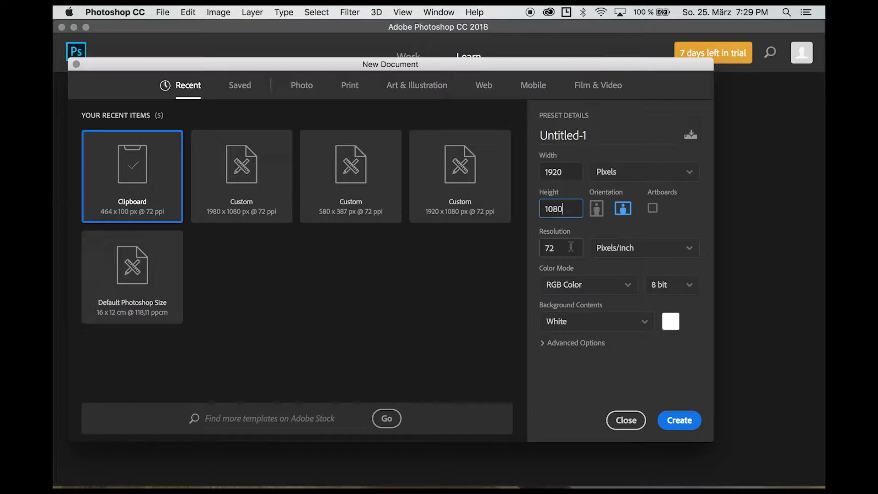
Clear the old resolution value, deleting a mistyped 150.
click(571, 247)
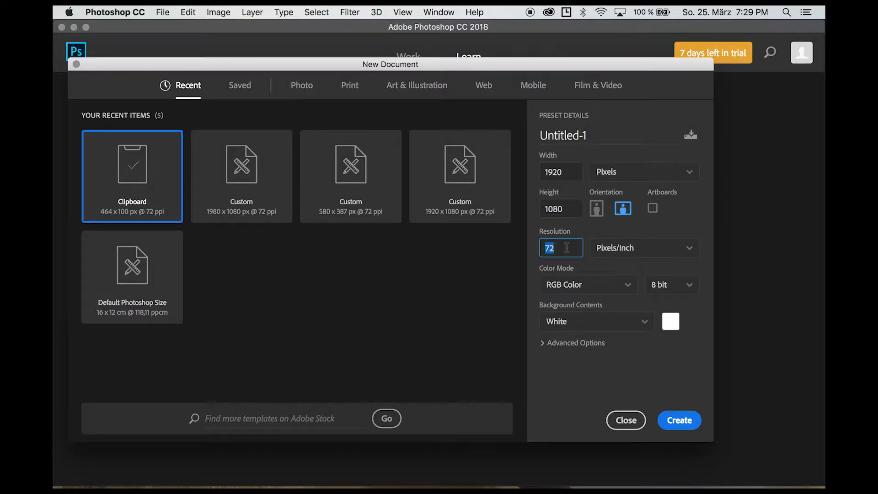
click(567, 248)
key(BackSpace)
key(BackSpace)
text(150)
key(BackSpace)
key(BackSpace)
key(BackSpace)
Enter a resolution of 300 and view the Color Mode options.
text(300)
click(606, 285)
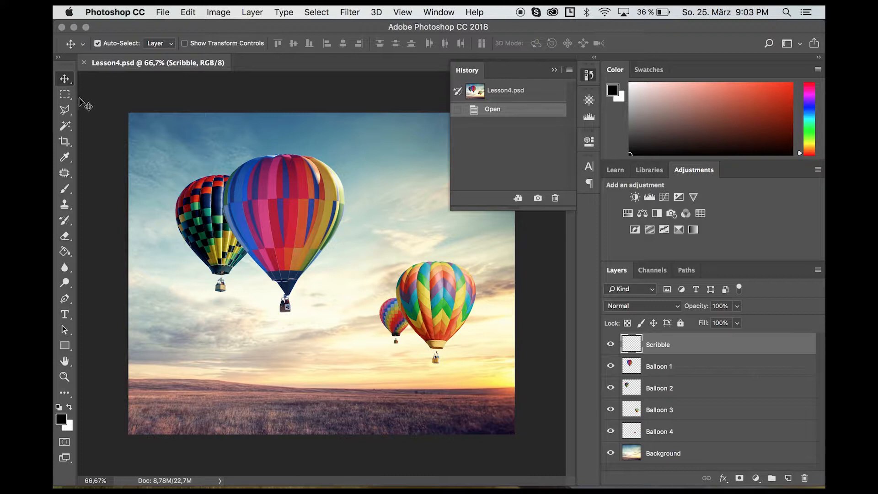
Try the Marquee, Crop, Eyedropper, Patch, Clone Stamp, Eraser and Lasso tools, ending on Move.
click(65, 94)
click(65, 141)
click(67, 159)
click(64, 173)
click(64, 204)
click(65, 236)
click(64, 110)
click(64, 79)
Show the Navigator panel with a thumbnail of the balloon image.
click(442, 13)
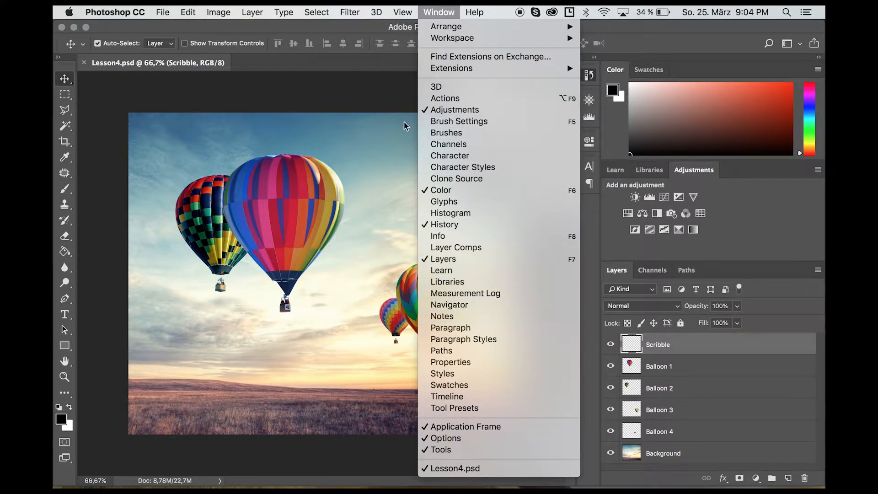
click(383, 90)
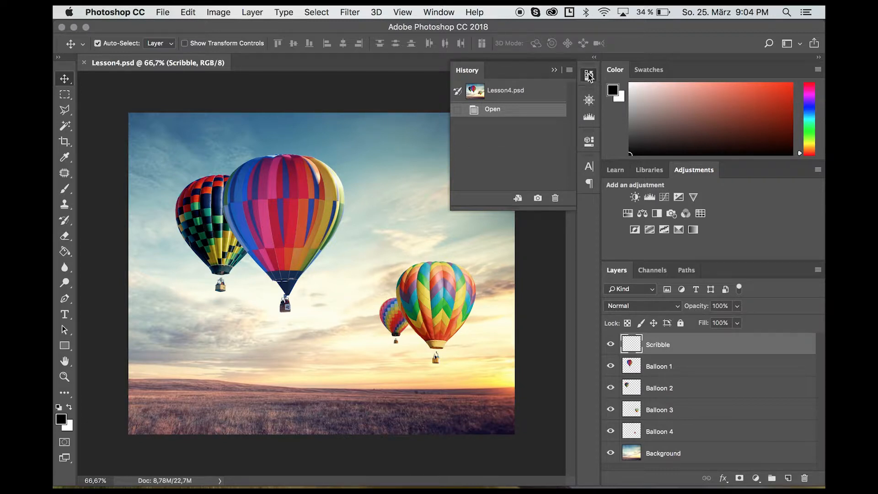
click(587, 101)
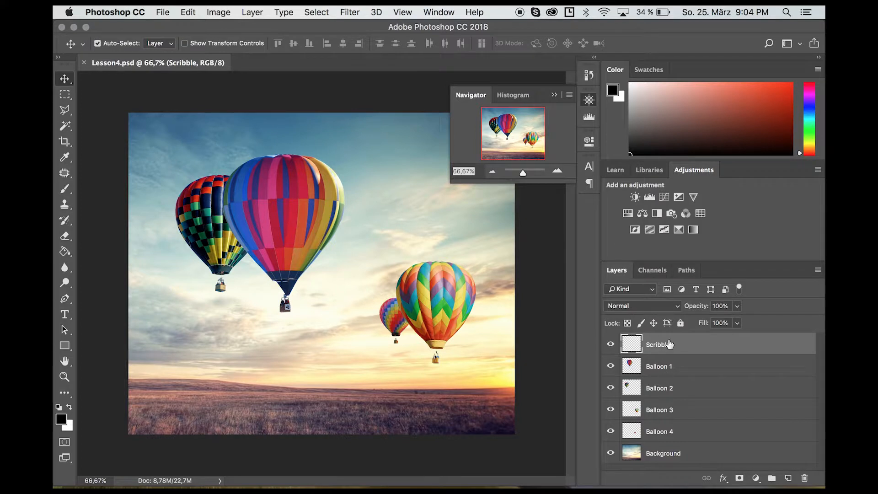
click(443, 10)
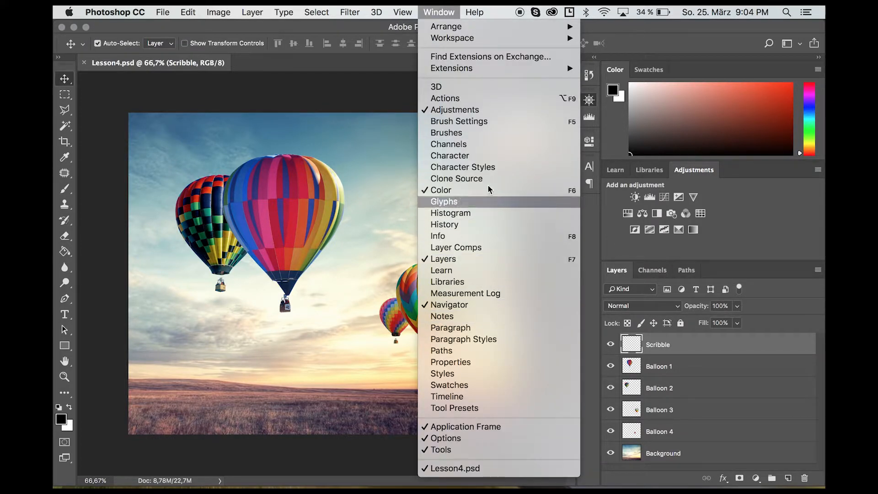
click(350, 147)
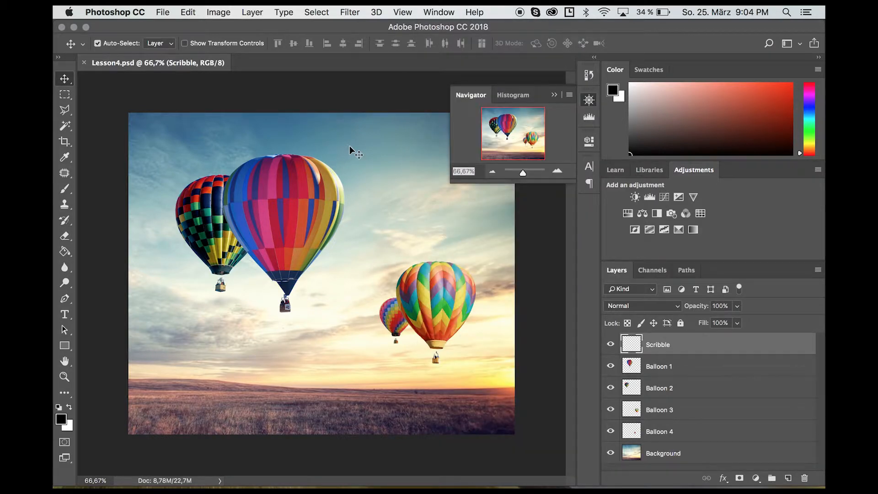
Zoom in and out and pan onto the chevron balloon, ending at 50%.
click(492, 171)
click(492, 171)
click(492, 171)
click(492, 171)
click(559, 171)
click(559, 172)
click(558, 172)
click(559, 171)
click(559, 172)
click(559, 171)
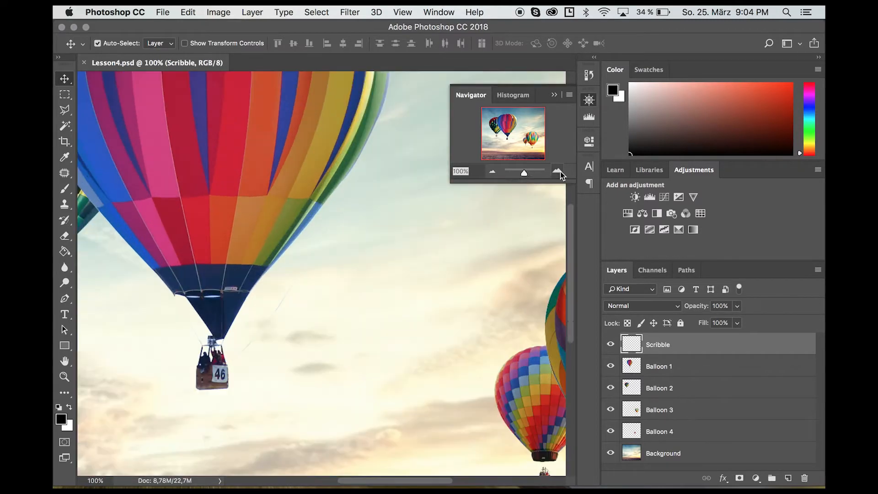
mouse_move(510, 134)
mouse_down()
mouse_move(498, 136)
mouse_move(508, 135)
mouse_up()
click(493, 171)
click(493, 171)
click(492, 171)
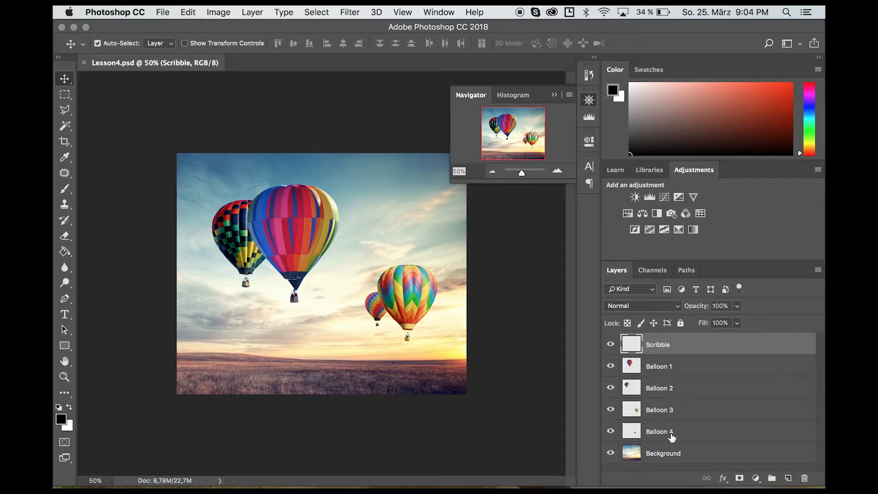
Delete the Balloon 4 layer and confirm the deletion.
click(668, 372)
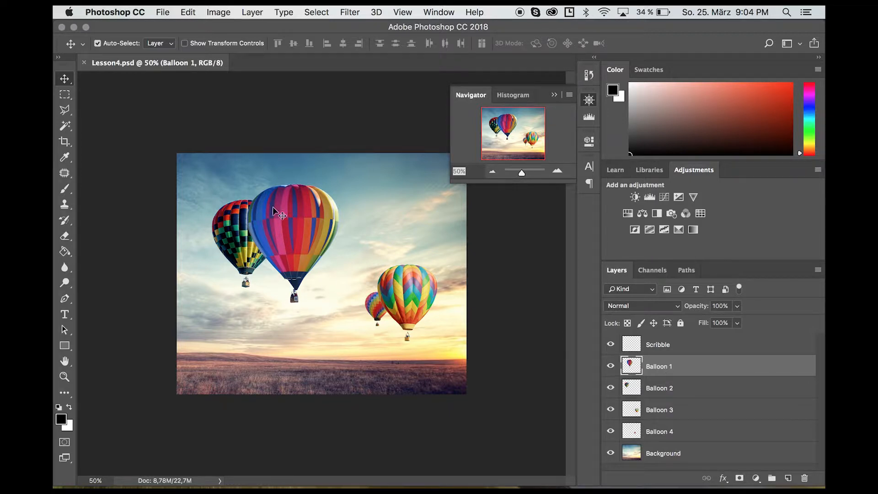
click(610, 431)
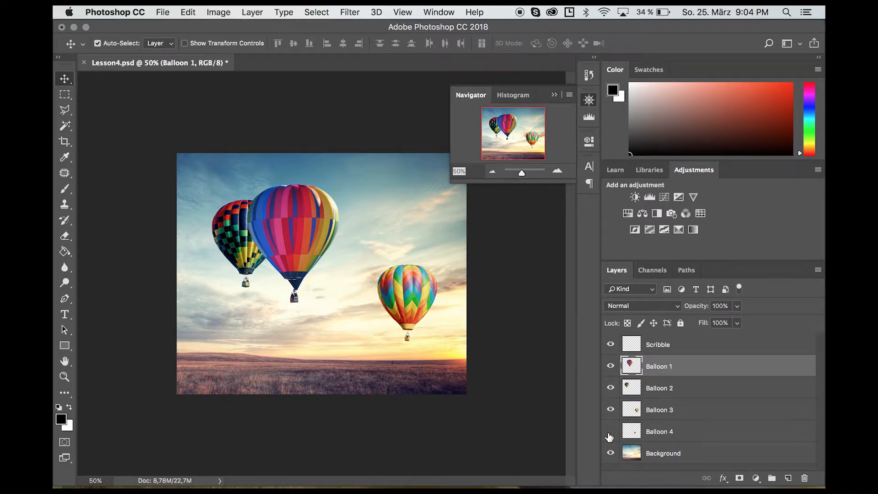
click(609, 433)
click(666, 432)
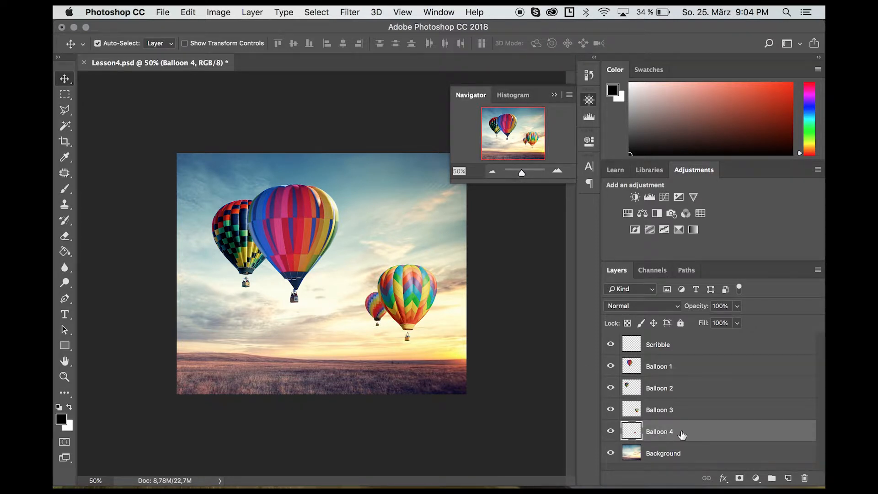
click(804, 478)
click(542, 196)
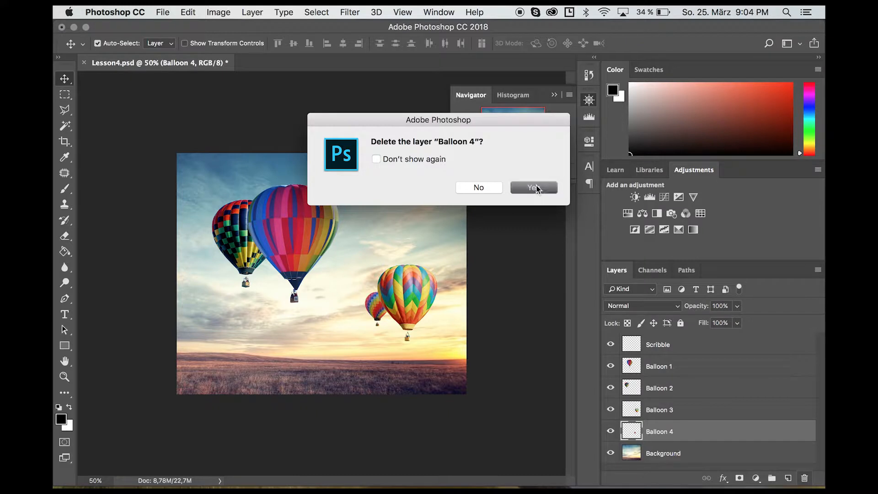
Nudge the pink Balloon 1 slightly upward, keeping it stacked above Balloon 2.
click(663, 371)
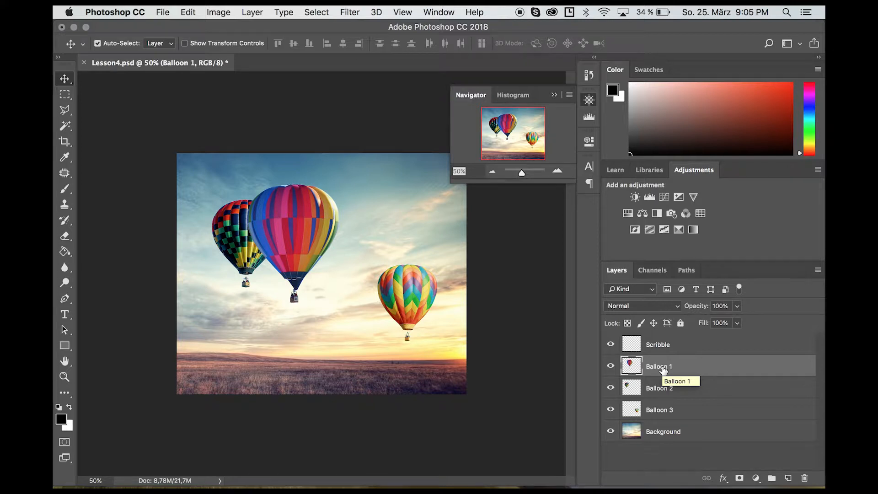
drag(284, 227, 285, 226)
drag(676, 357, 688, 391)
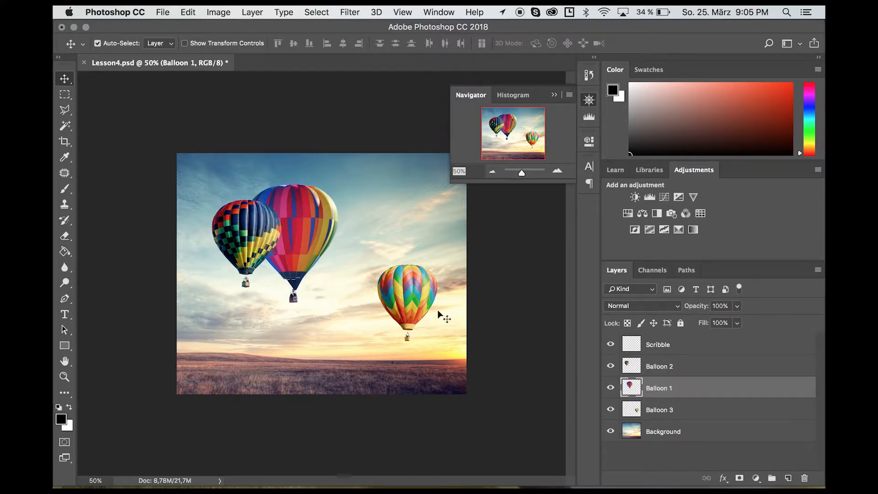
drag(308, 235, 308, 228)
drag(669, 389, 667, 359)
Paint five black brush strokes over the balloons on the Scribble layer.
click(658, 346)
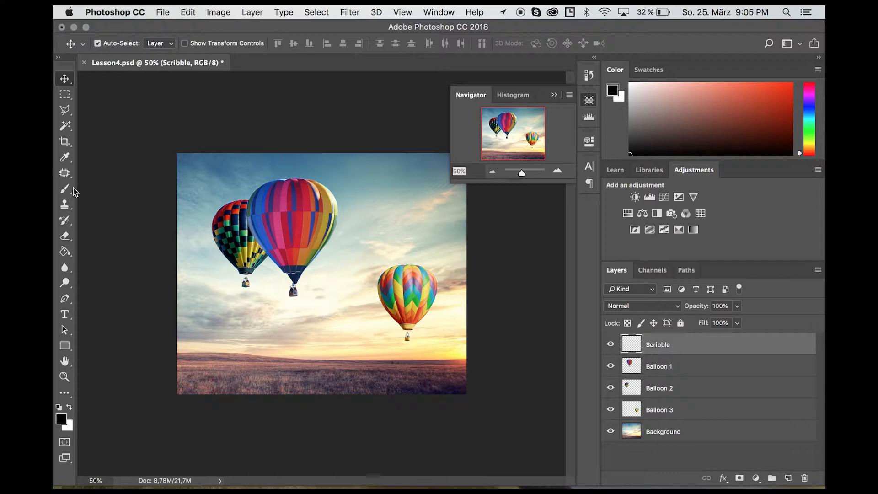
click(64, 189)
click(589, 75)
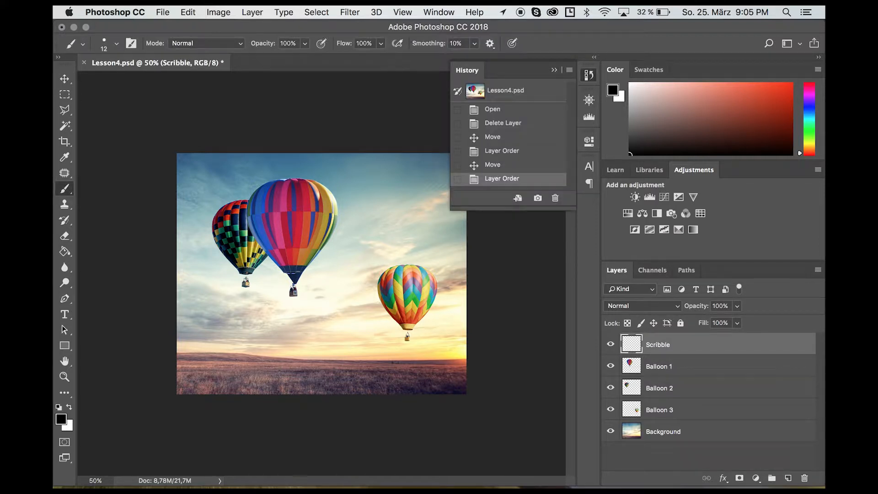
drag(283, 197, 375, 260)
drag(280, 268, 378, 329)
drag(240, 299, 347, 351)
drag(372, 207, 421, 306)
mouse_move(368, 286)
mouse_down()
mouse_move(409, 326)
mouse_move(457, 309)
mouse_up()
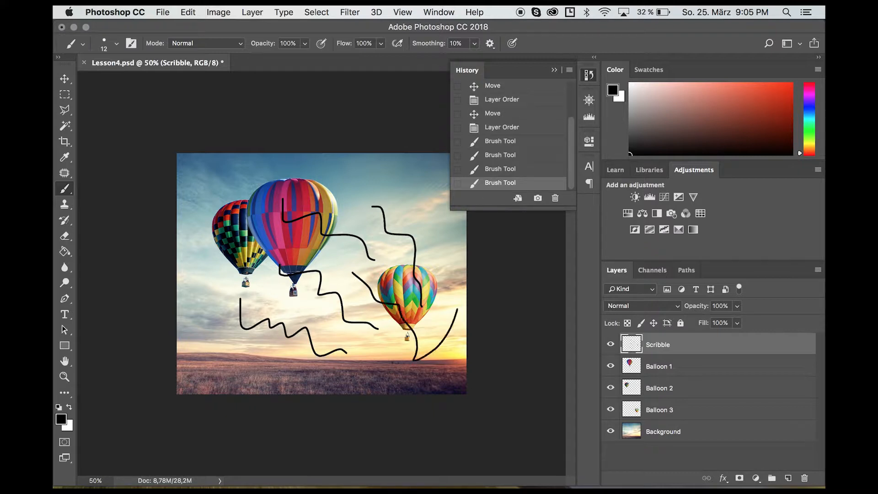
Undo and redo the strokes via the History panel, ending one state before the last stroke.
click(501, 168)
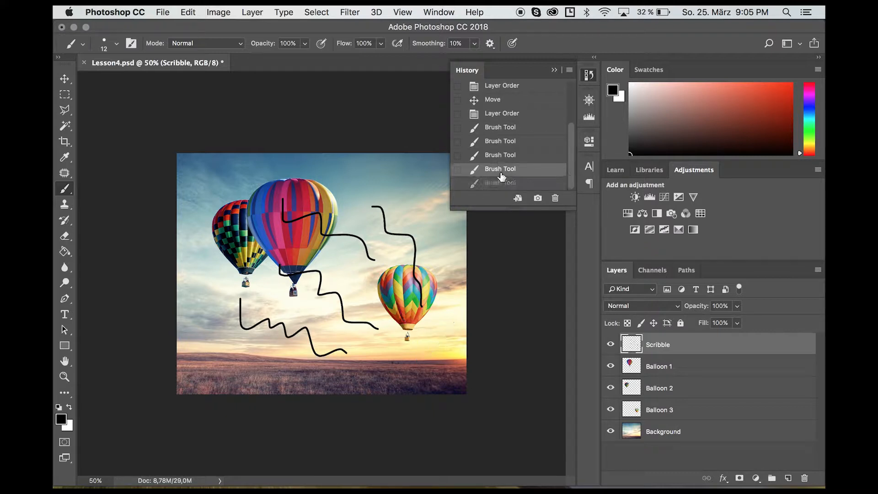
click(501, 156)
click(502, 141)
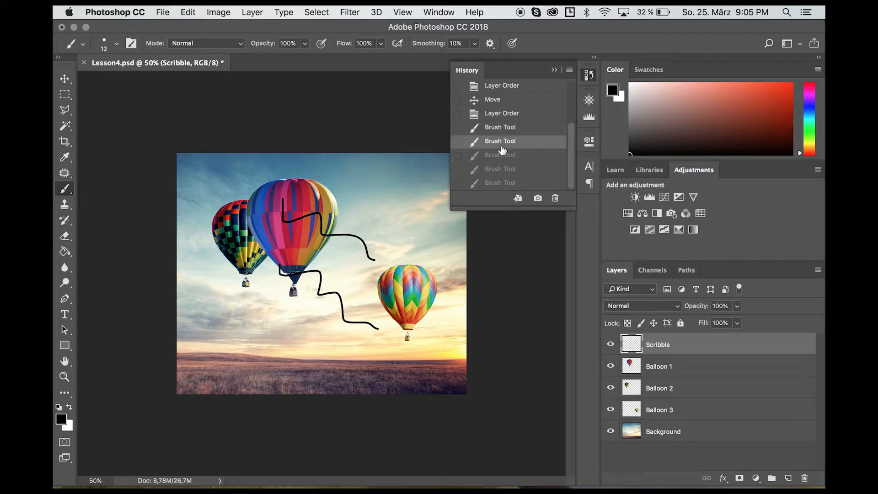
click(502, 128)
click(502, 142)
click(506, 157)
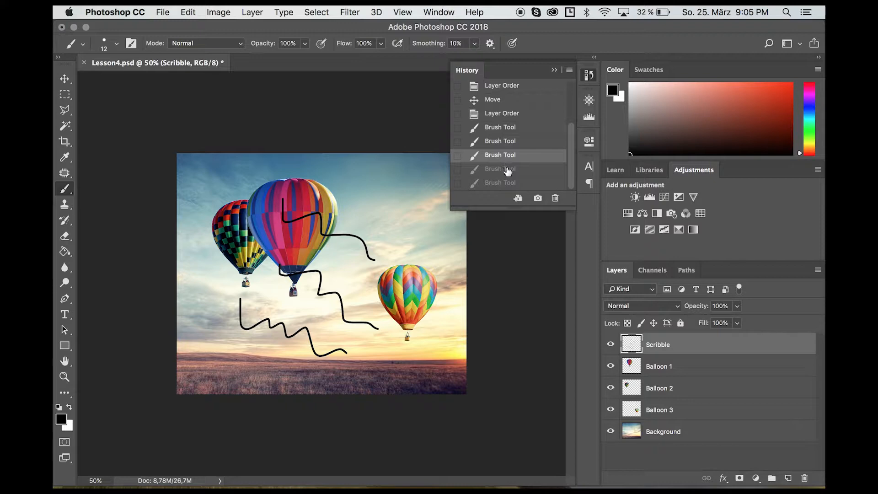
click(507, 171)
click(507, 183)
click(512, 171)
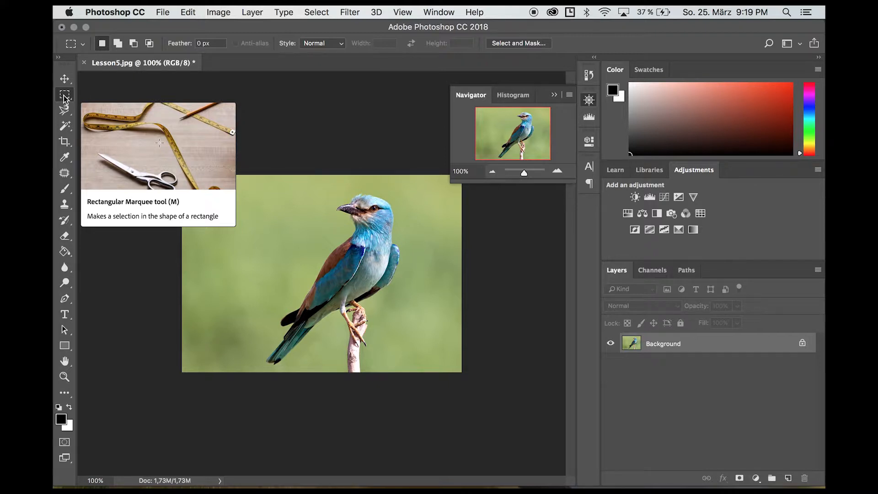
Try rectangular selections on the bird, then zoom to 200% and trace a freehand lasso outline.
drag(235, 316, 336, 206)
drag(235, 193, 420, 302)
drag(446, 351, 333, 319)
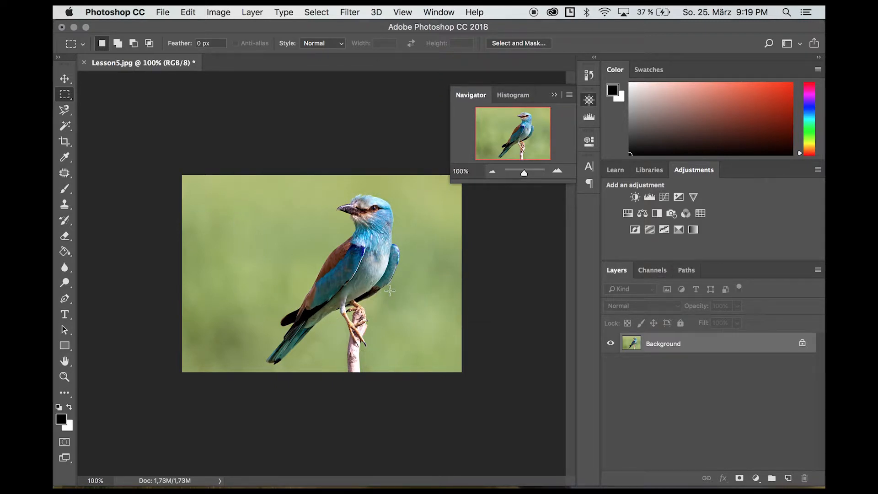
click(65, 110)
click(92, 112)
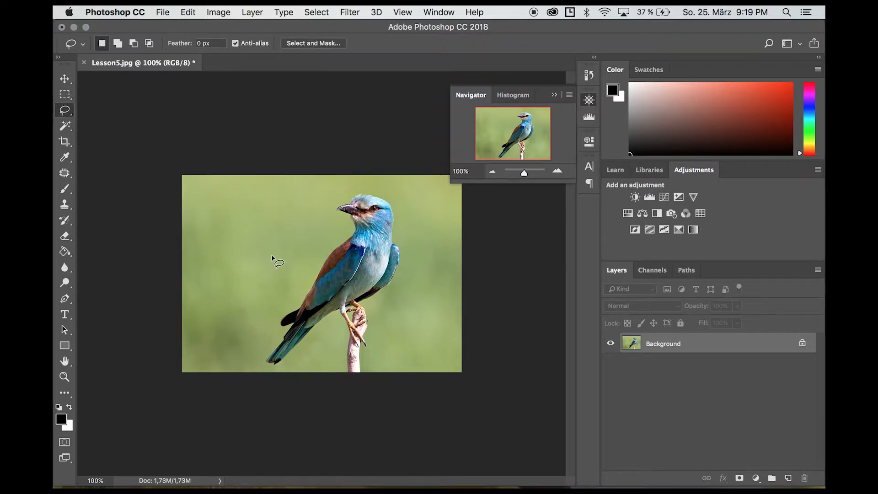
key(super+plus)
mouse_move(379, 401)
mouse_down()
mouse_move(279, 410)
mouse_move(213, 444)
mouse_move(244, 377)
mouse_move(390, 180)
mouse_move(379, 137)
mouse_move(463, 148)
mouse_move(472, 220)
mouse_move(399, 331)
mouse_move(406, 396)
mouse_move(396, 470)
mouse_up()
key(super+d)
Outline the bird and branch with the Polygonal Lasso, then discard that selection.
right_click(65, 110)
click(119, 122)
click(374, 470)
click(378, 398)
click(360, 345)
click(304, 382)
click(226, 455)
click(211, 450)
click(246, 403)
click(268, 371)
click(243, 379)
click(249, 357)
click(278, 344)
click(331, 247)
click(382, 200)
click(381, 157)
click(352, 147)
click(433, 118)
click(464, 187)
click(463, 216)
click(459, 292)
click(394, 331)
click(406, 394)
click(398, 405)
double_click(398, 471)
key(super+d)
Select the bird and branch with the Magnetic Lasso.
scroll(397, 471, left, 1)
right_click(65, 110)
click(114, 131)
click(554, 95)
click(393, 468)
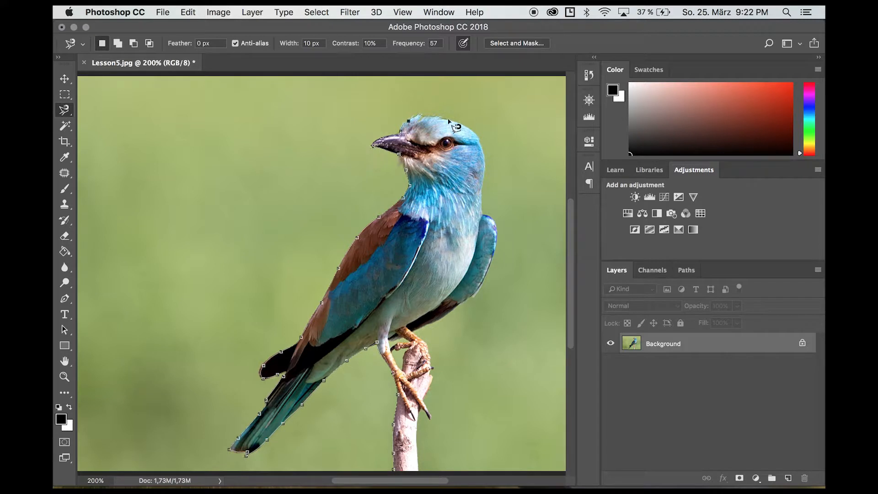
double_click(420, 470)
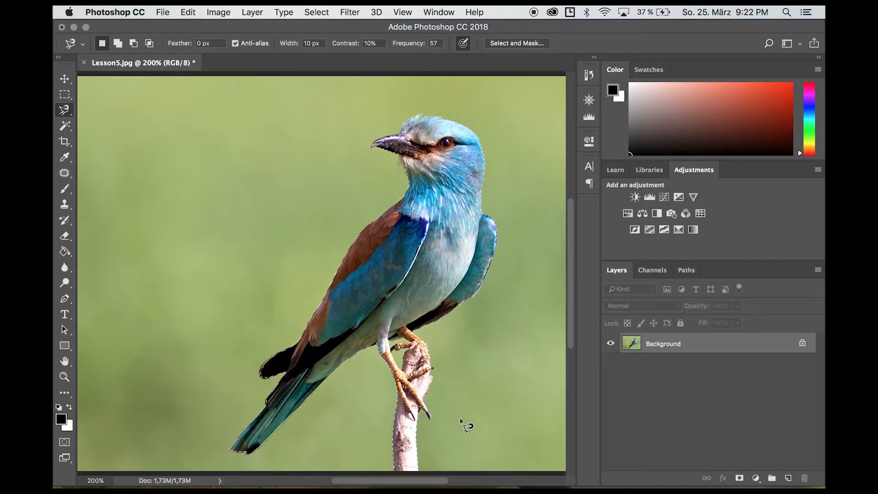
Copy the selected bird to Layer 1 via Layer Via Copy, checking it by toggling the Background.
right_click(396, 261)
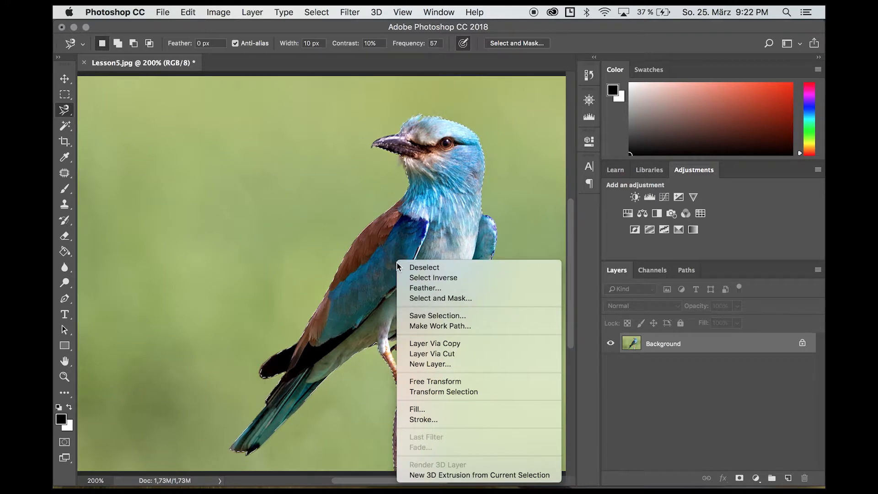
click(467, 343)
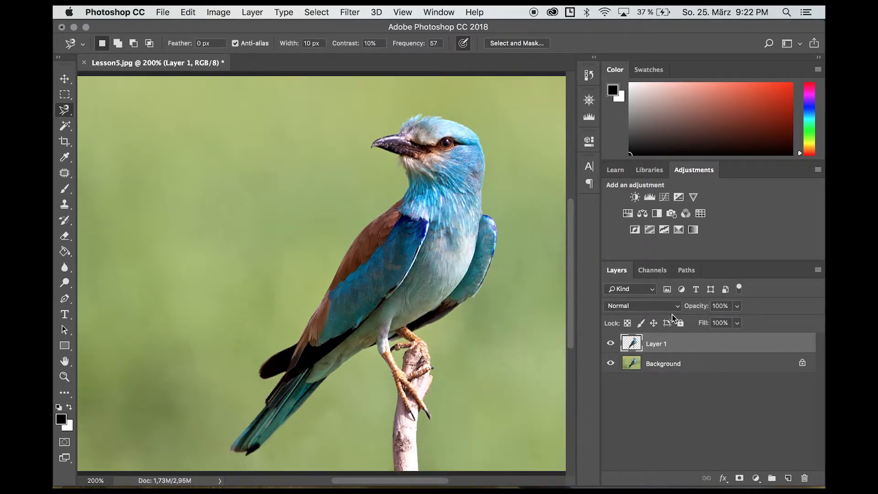
click(611, 364)
click(612, 365)
click(612, 365)
click(612, 365)
Select the green background with the Magic Wand on the Background layer, then retry at tolerance 0.
click(64, 127)
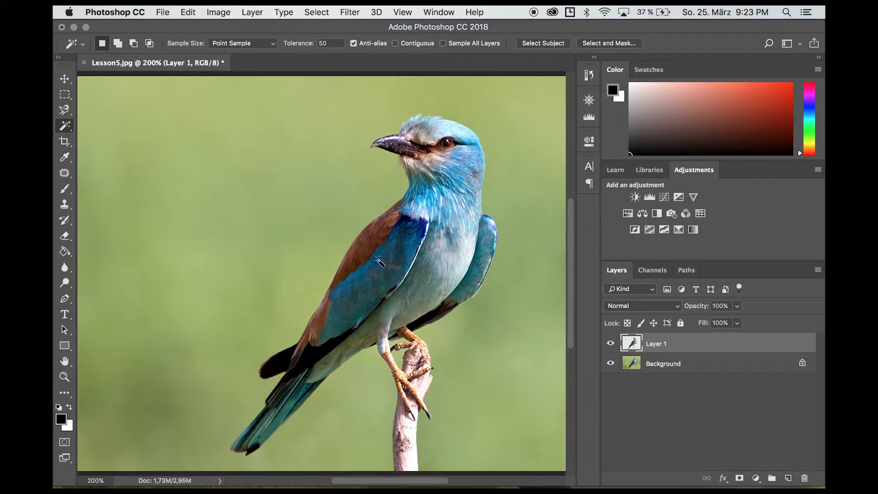
click(668, 365)
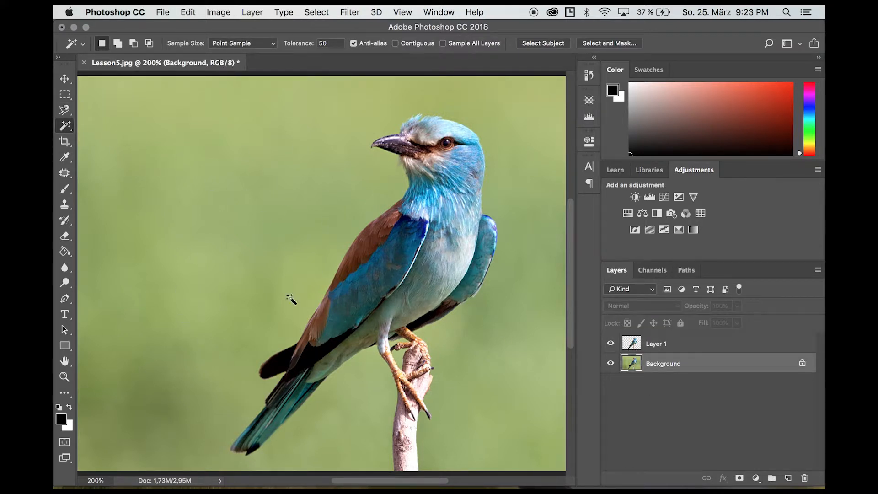
click(281, 197)
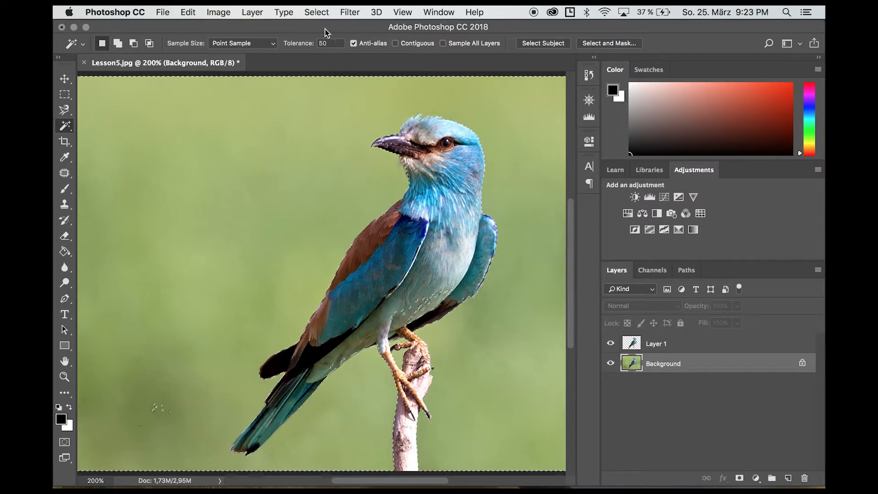
double_click(324, 43)
key(BackSpace)
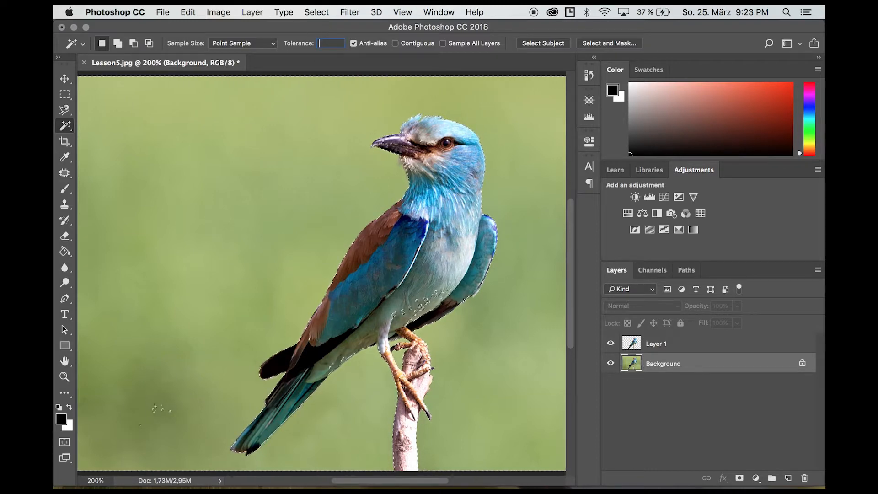
text(0)
click(247, 182)
Reselect the green background at tolerance 50, then at tolerance 30 at 100% zoom.
click(327, 44)
text(50)
click(303, 121)
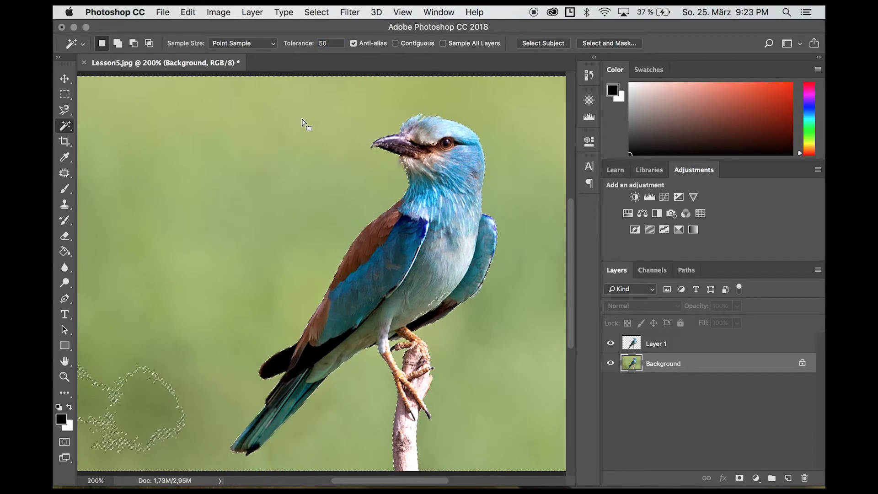
click(589, 100)
click(492, 171)
click(298, 44)
text(30)
click(226, 345)
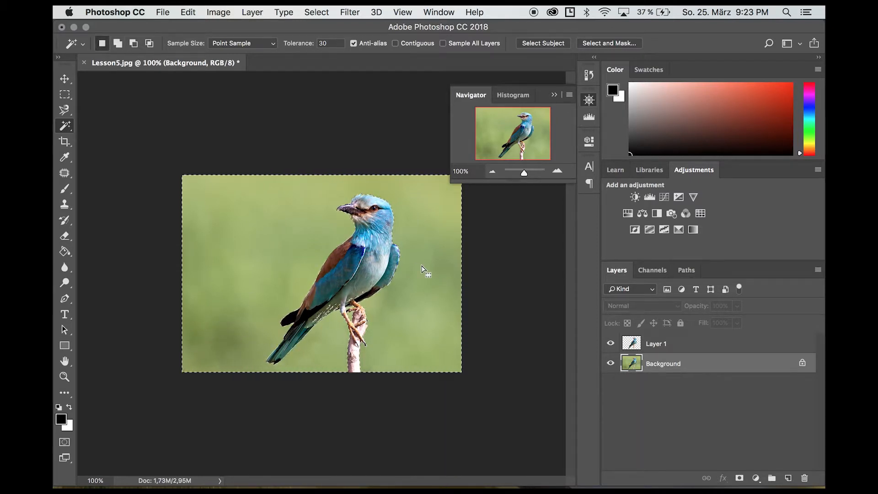
Invert the selection onto the bird, copy it to a new layer, and hide the Background.
click(316, 12)
click(341, 61)
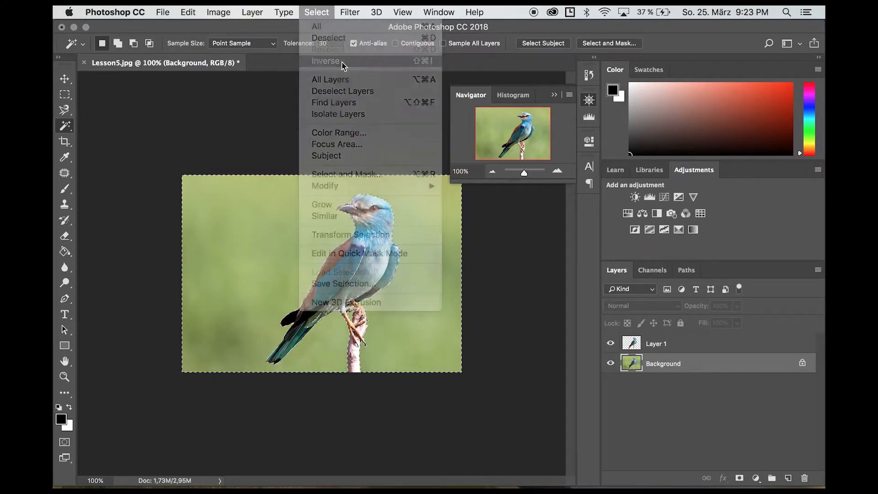
right_click(374, 247)
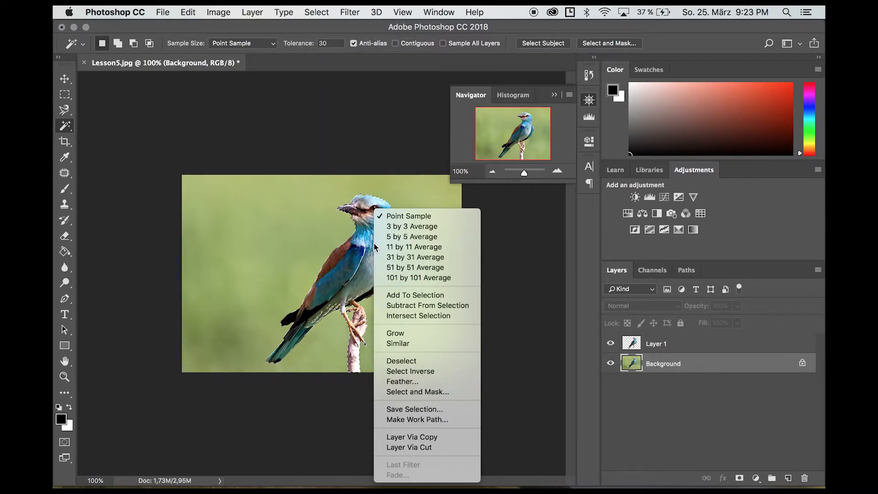
click(427, 436)
click(613, 385)
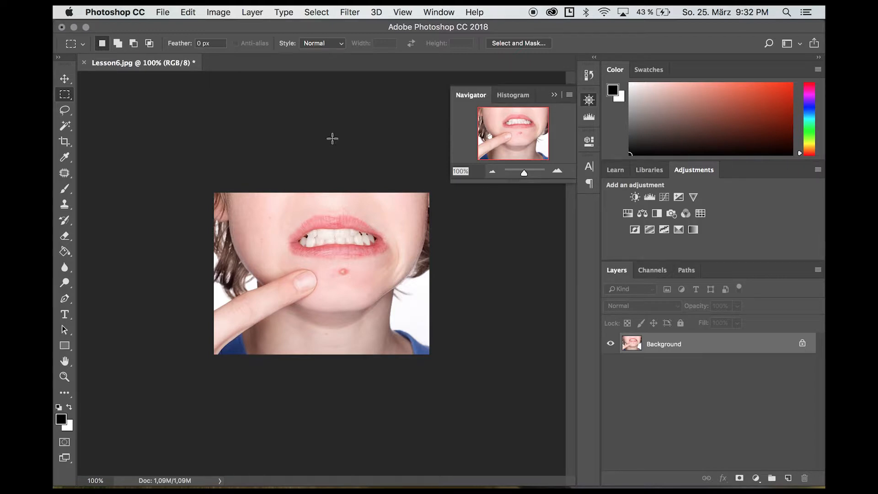
Choose the Clone Stamp tool, try a stroke on the chin blemish, then undo it.
click(66, 204)
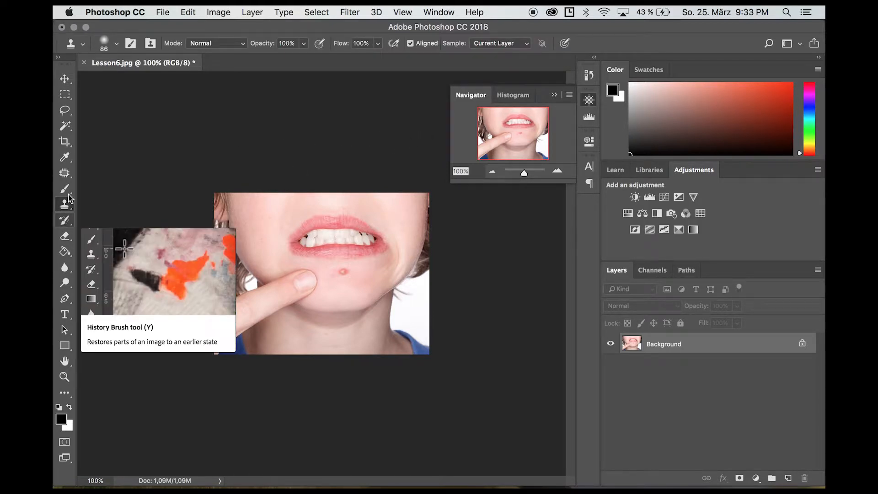
click(64, 173)
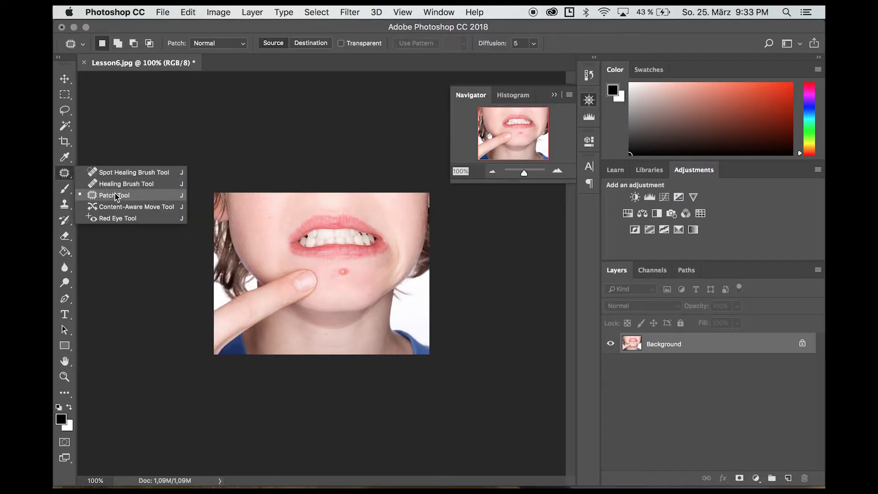
click(174, 133)
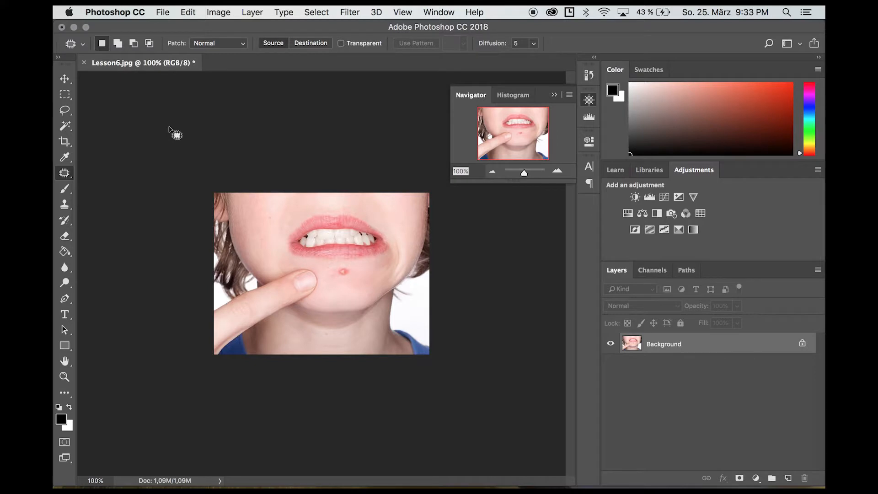
click(64, 204)
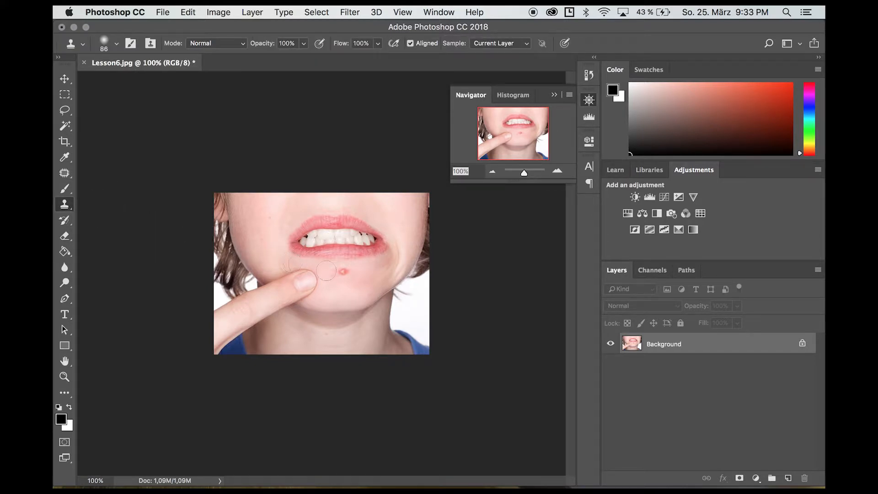
click(341, 270)
key(super+z)
With a 51 px brush, clone sampled skin over the chin spot, then revert to Open in History.
right_click(270, 227)
click(353, 253)
alt+click(261, 232)
click(347, 273)
alt+click(372, 281)
click(346, 274)
click(589, 75)
click(495, 109)
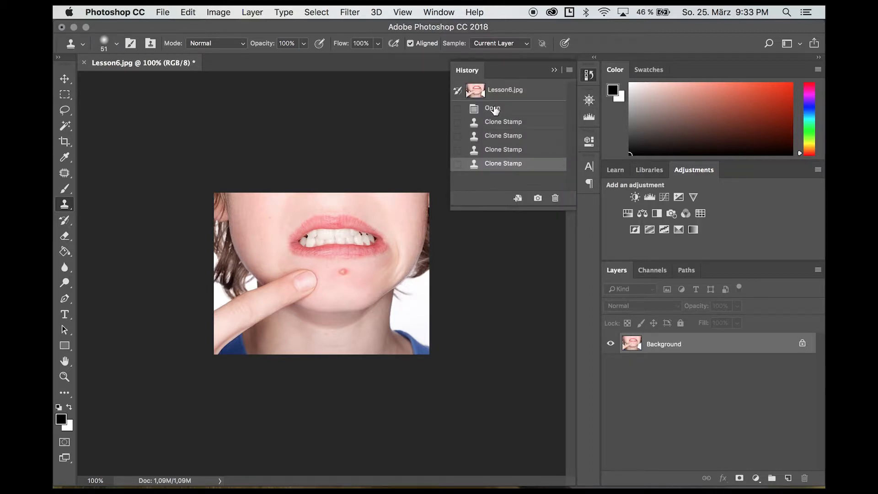
Heal the chin pimple with a 52 px Healing Brush from nearby skin, then revert to Open.
click(65, 173)
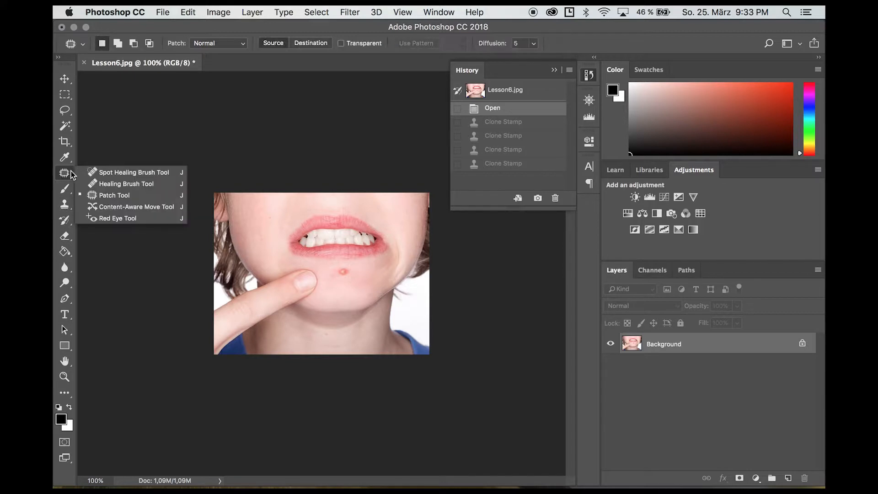
click(107, 184)
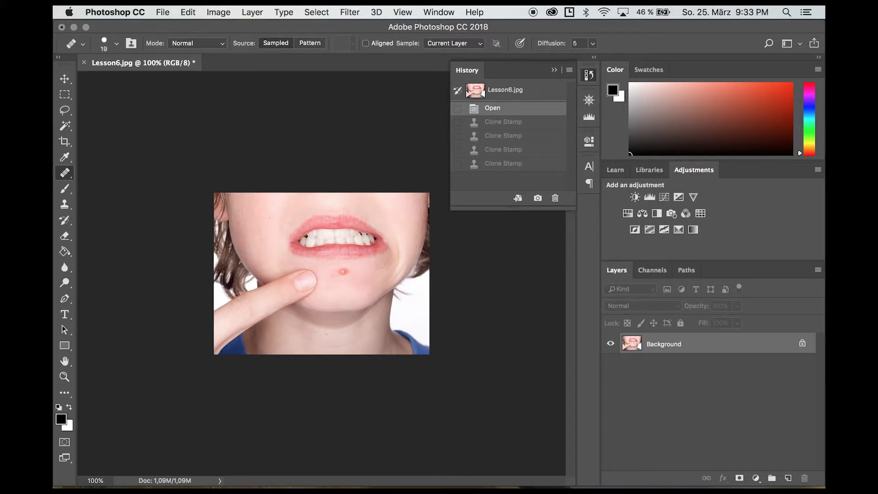
right_click(364, 276)
click(410, 297)
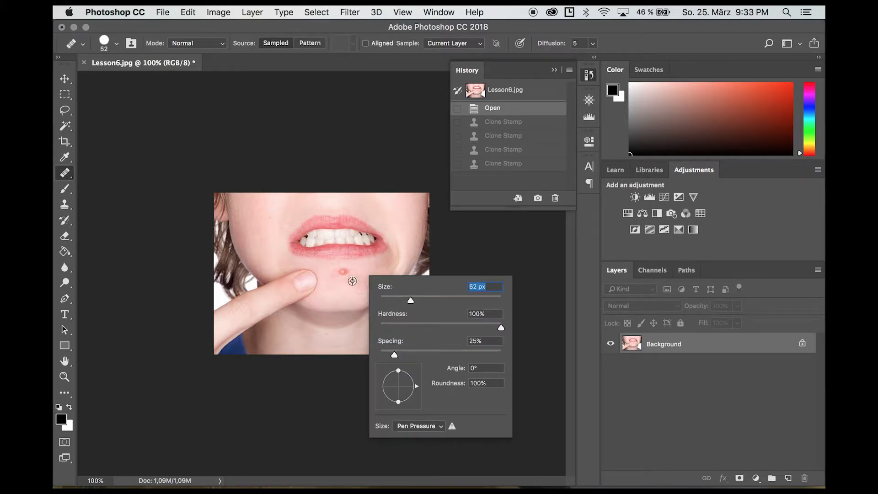
alt+click(355, 284)
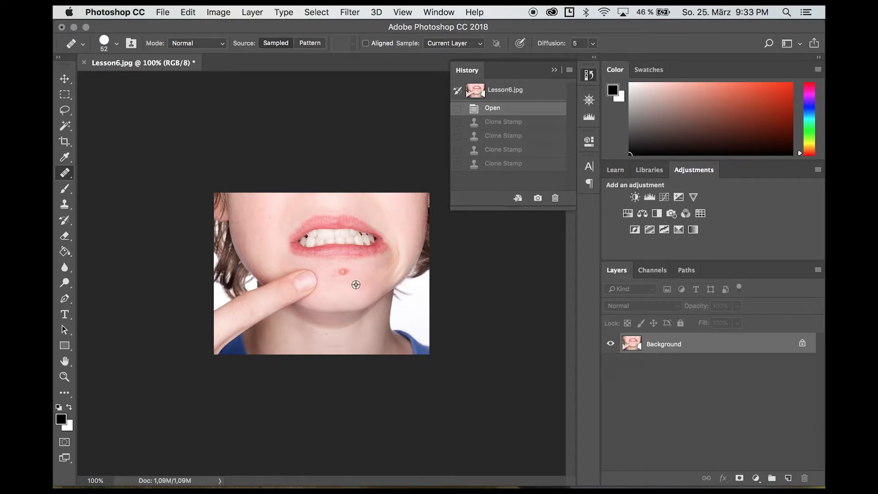
click(342, 271)
click(502, 110)
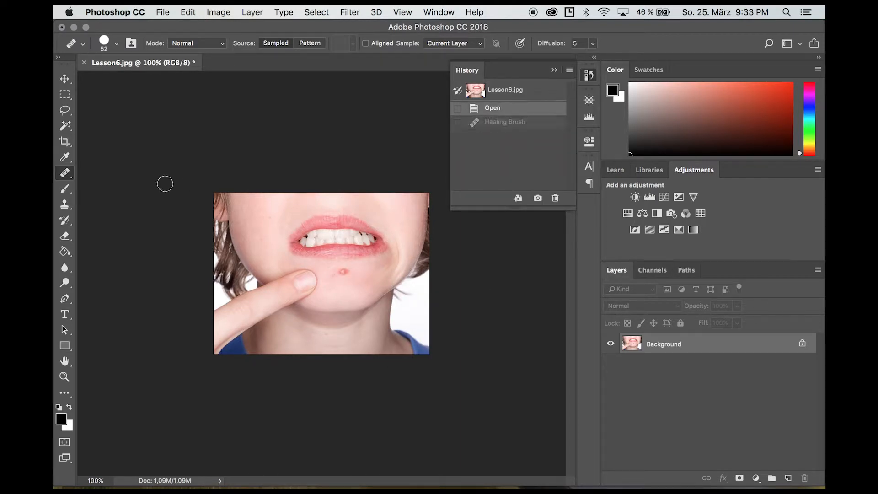
Switch to the Patch Tool and outline the chin pimple.
right_click(64, 178)
click(114, 193)
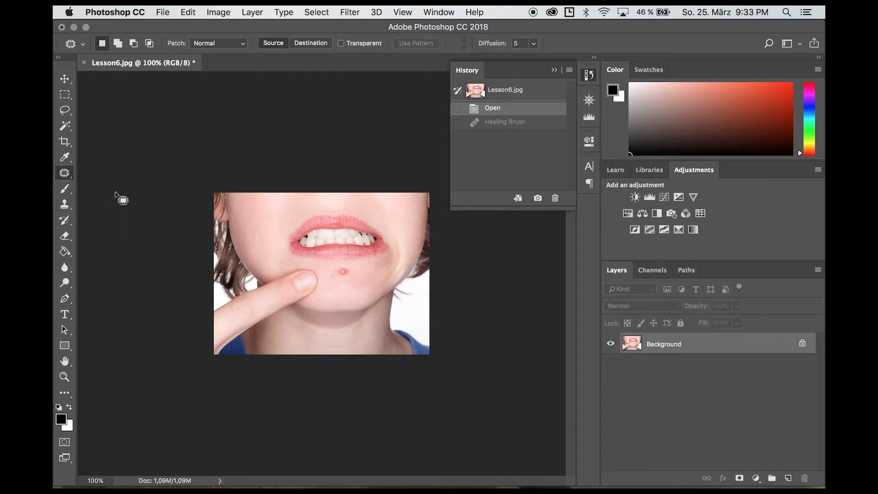
mouse_move(358, 268)
mouse_down()
mouse_move(331, 286)
mouse_move(358, 270)
mouse_move(356, 247)
mouse_move(275, 213)
mouse_up()
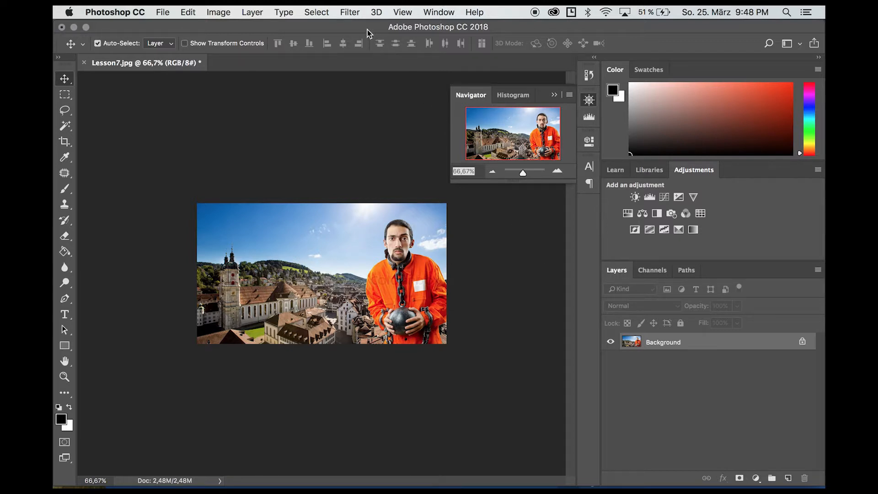
Add a Black & White adjustment layer with Blues 176 and Reds 37.
click(353, 14)
click(756, 477)
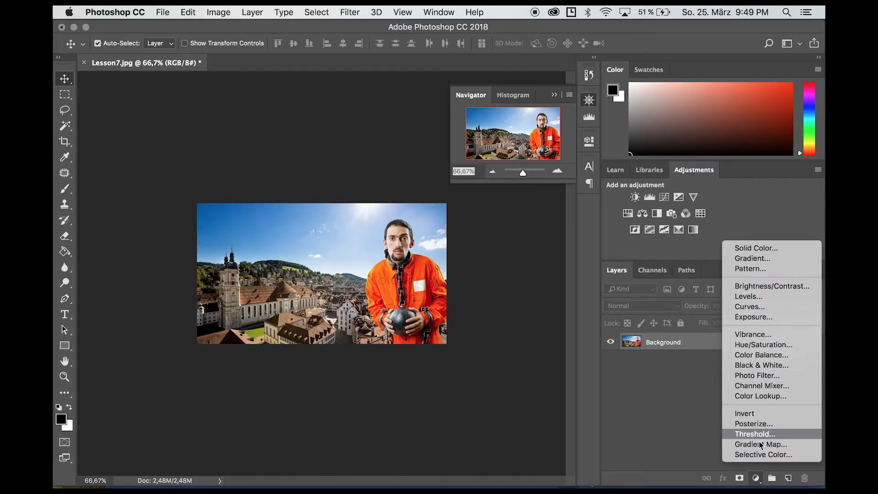
click(676, 412)
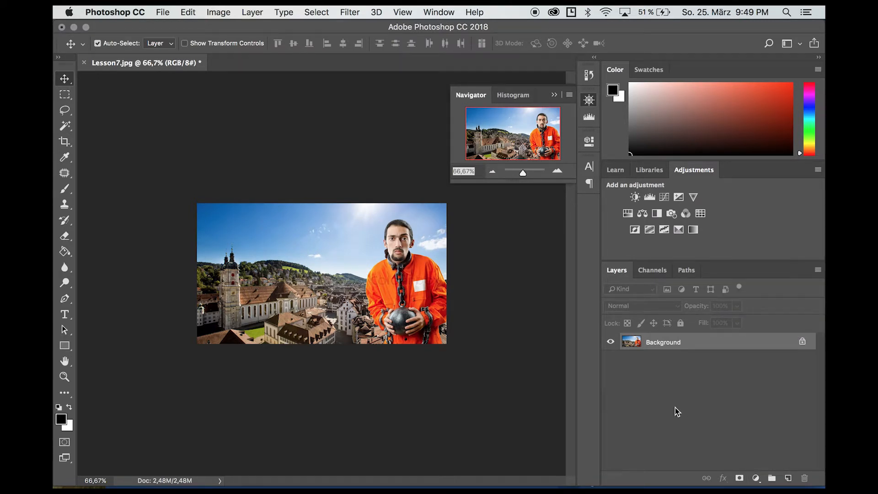
click(756, 478)
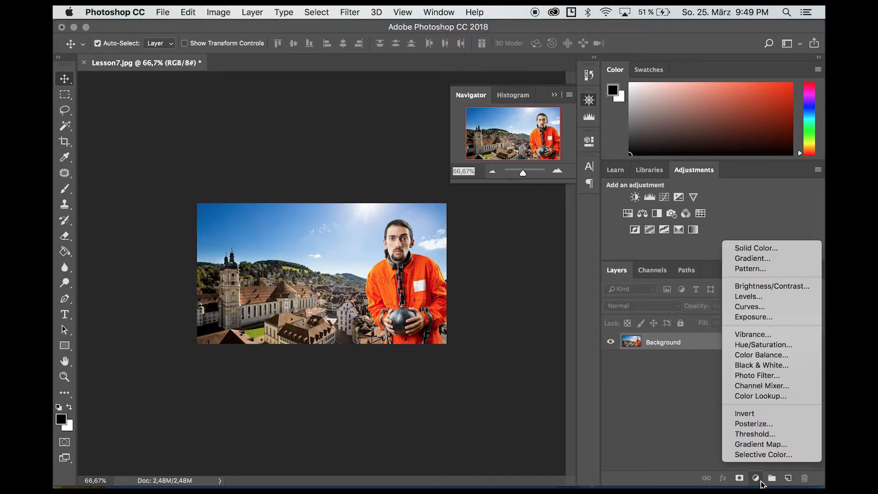
click(769, 365)
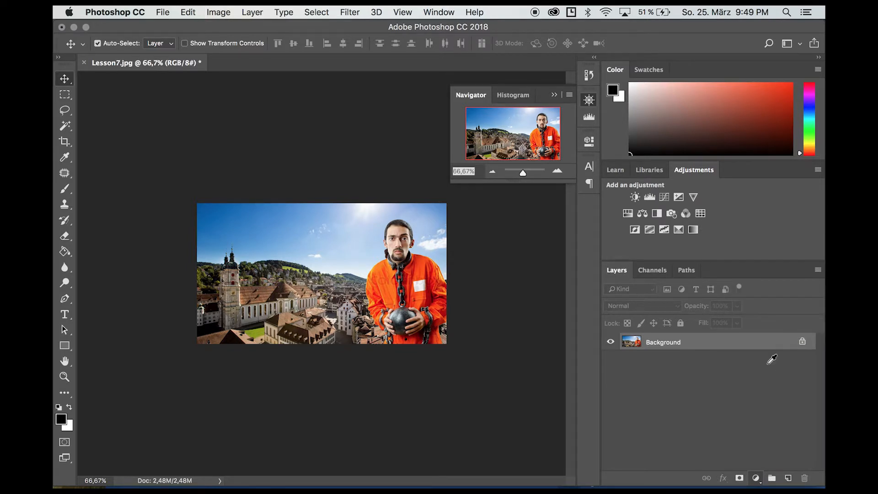
drag(477, 310, 523, 312)
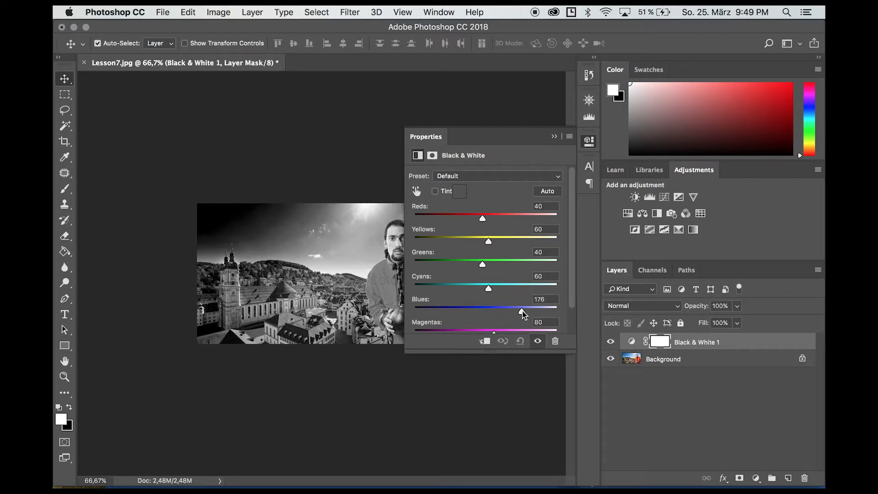
mouse_move(480, 218)
mouse_down()
mouse_move(444, 216)
mouse_move(529, 224)
mouse_move(484, 221)
mouse_up()
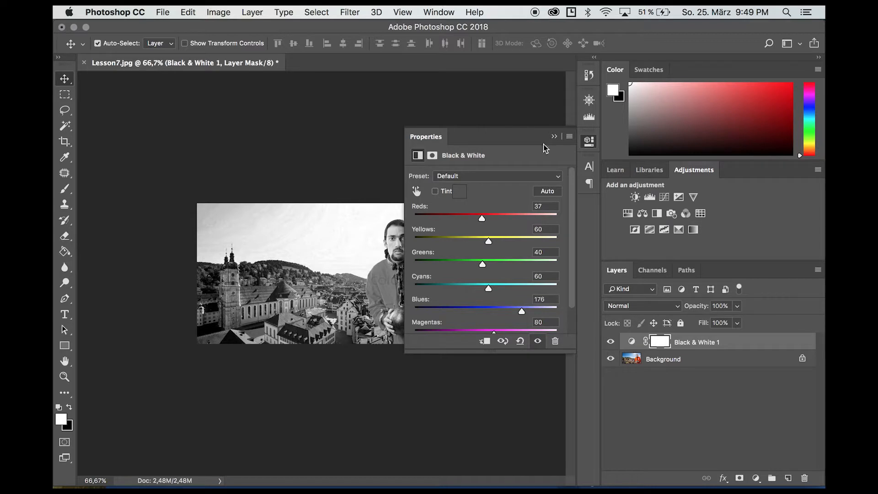
Hide Black & White 1 and add a Hue/Saturation layer with Saturation -43.
click(610, 342)
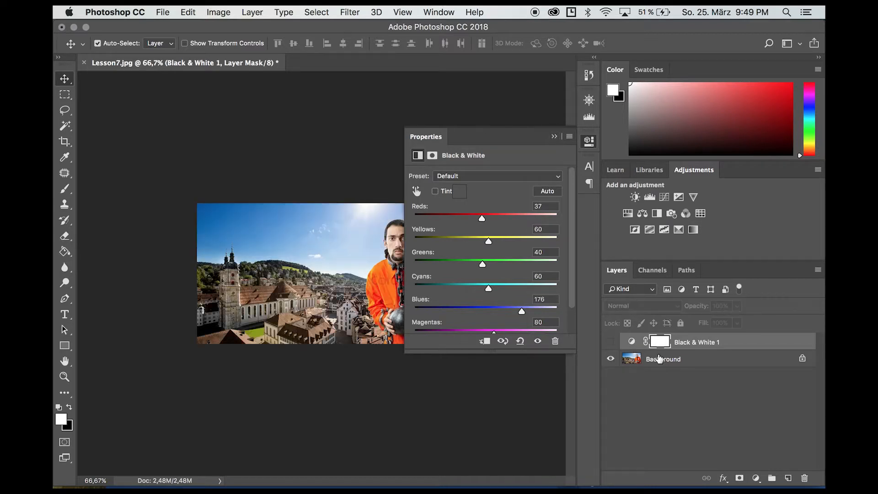
click(675, 360)
click(756, 478)
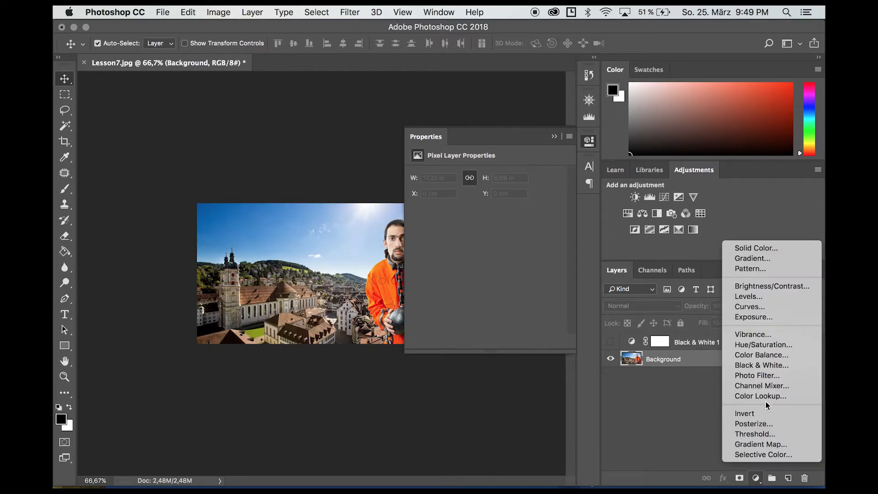
click(760, 346)
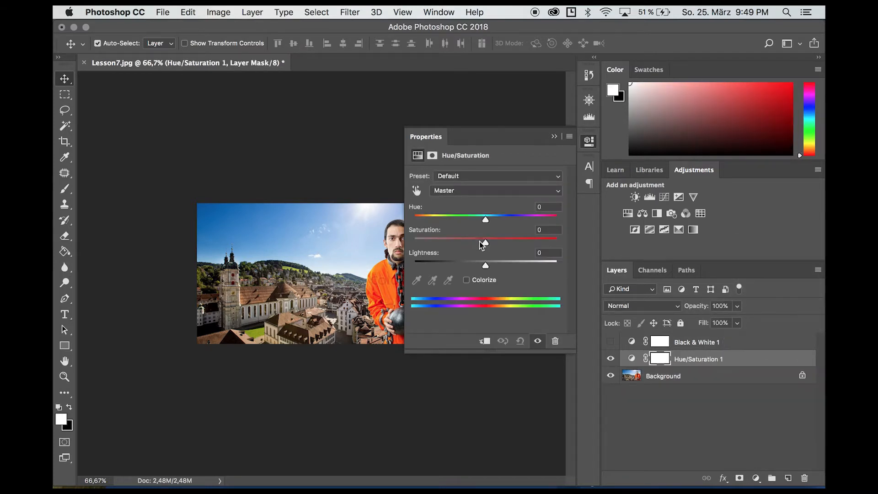
drag(484, 243, 456, 243)
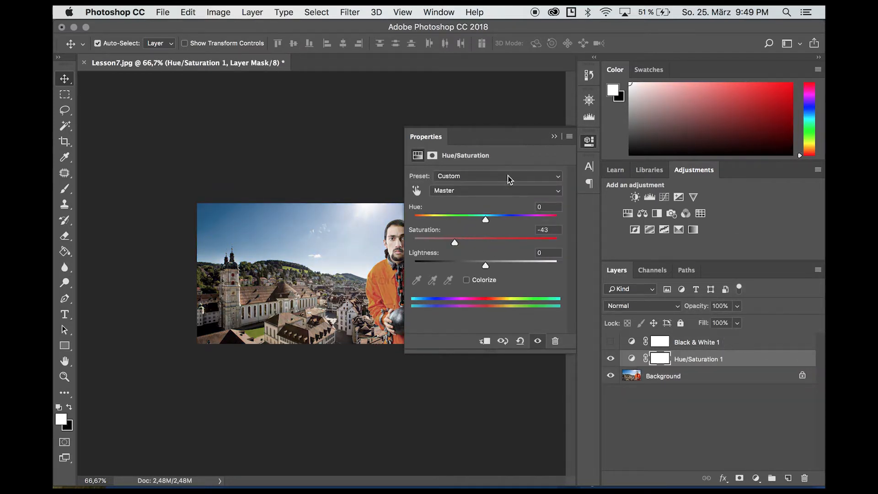
Nudge the Cyans saturation to +4, then hide Hue/Saturation 1 and select Background.
click(508, 189)
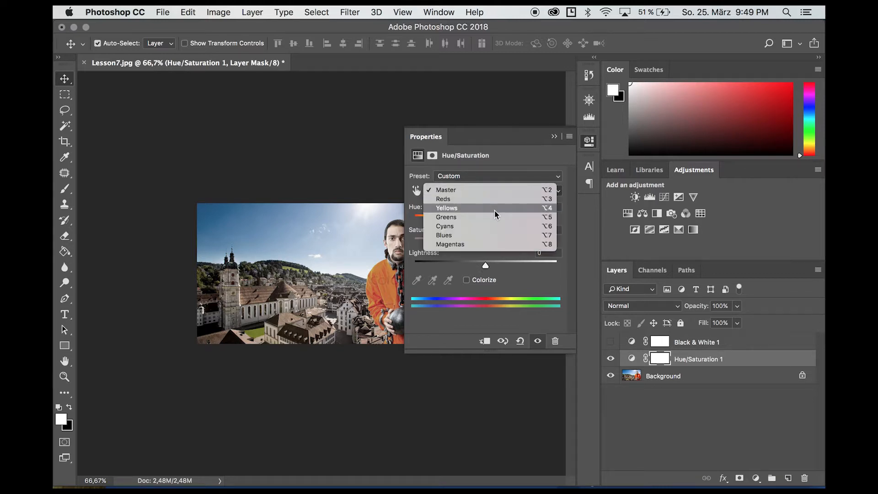
click(486, 225)
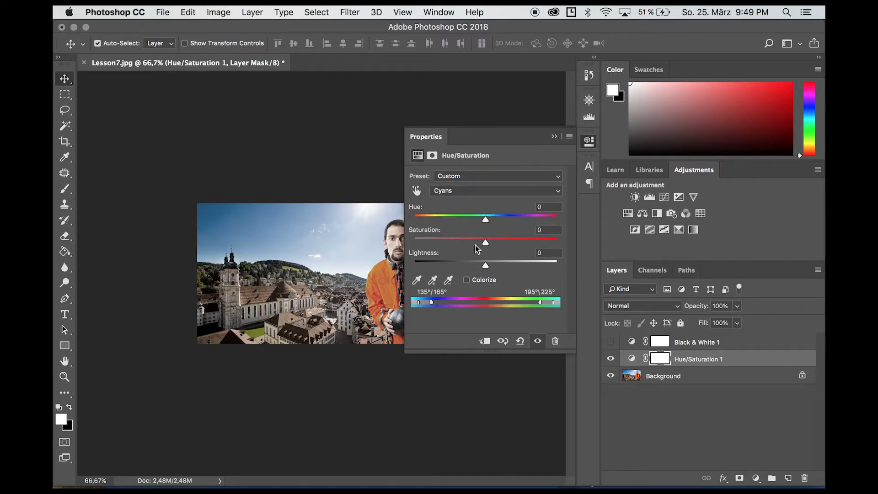
mouse_move(471, 247)
mouse_down()
mouse_move(542, 245)
mouse_move(467, 245)
mouse_move(474, 245)
mouse_up()
click(611, 359)
click(672, 376)
click(756, 478)
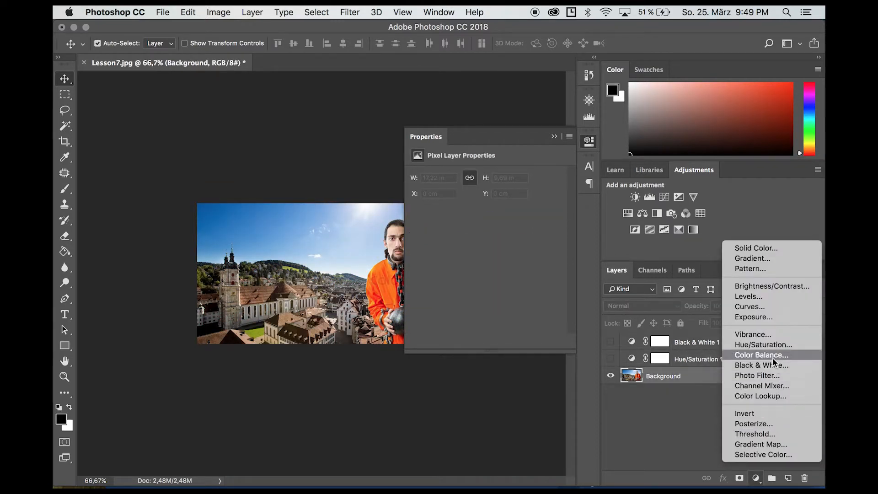
Add a Brightness/Contrast layer with contrast -17, then hide it.
click(764, 286)
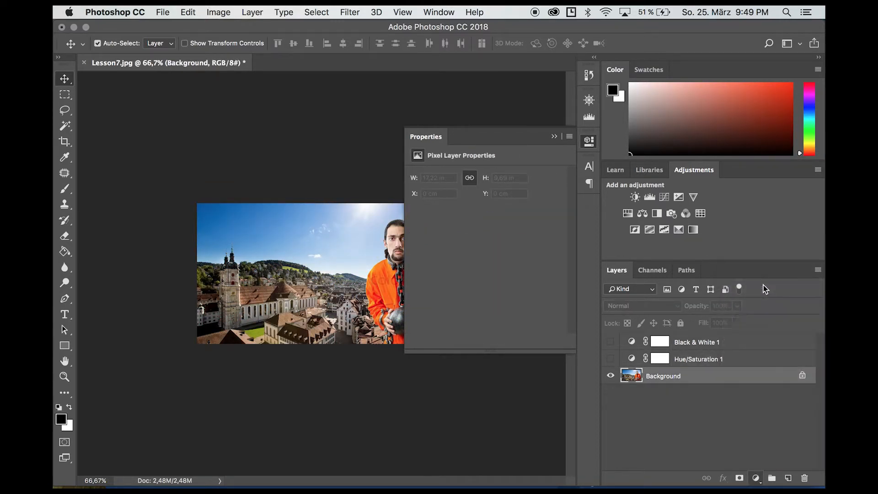
drag(486, 228, 451, 203)
click(610, 376)
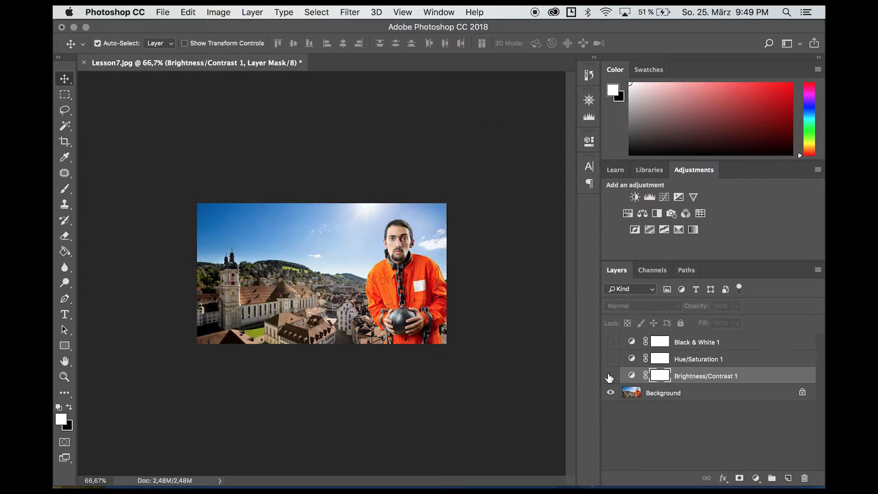
Add a Color Balance layer shifting the midtones' yellow-blue balance, then hide it and select Background.
click(756, 477)
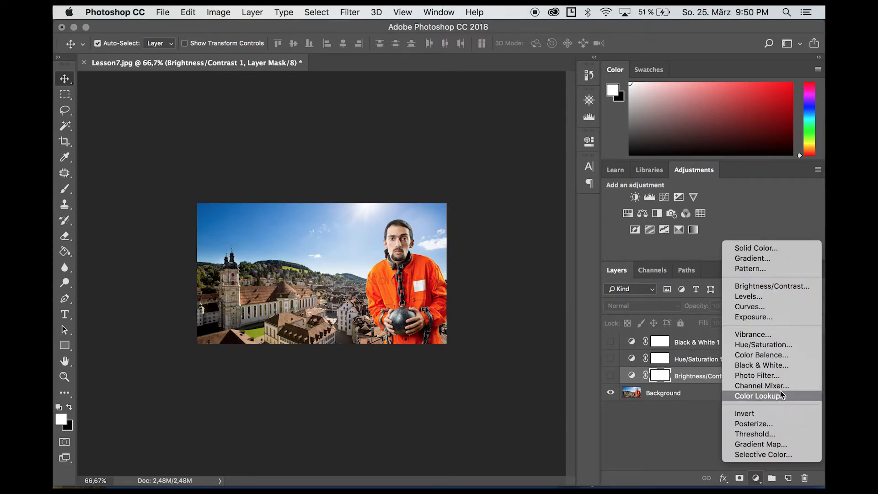
click(780, 358)
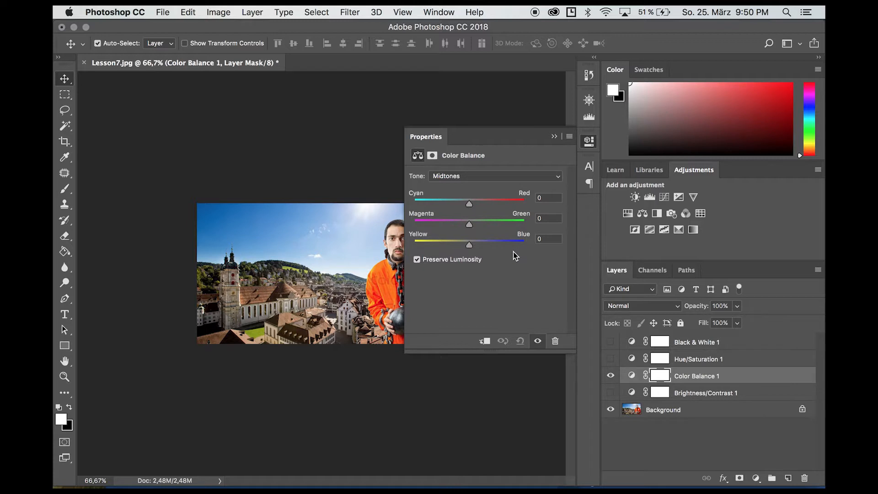
drag(469, 245, 516, 248)
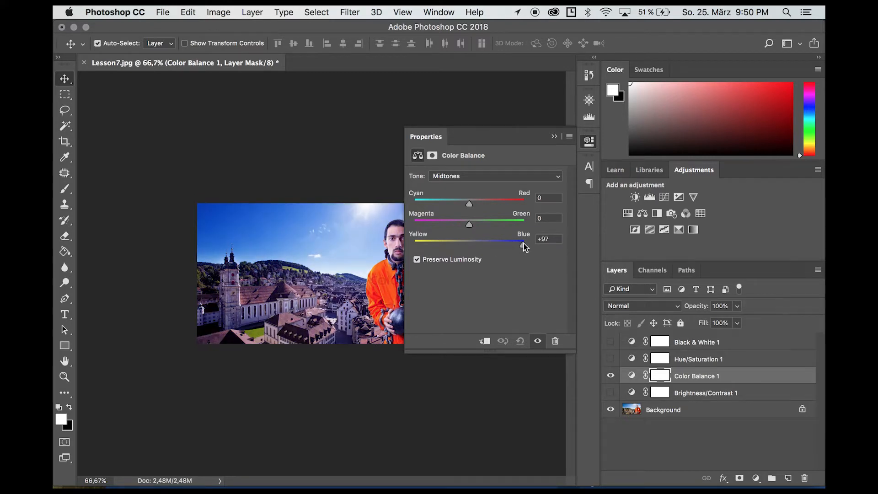
click(553, 136)
click(611, 377)
click(692, 414)
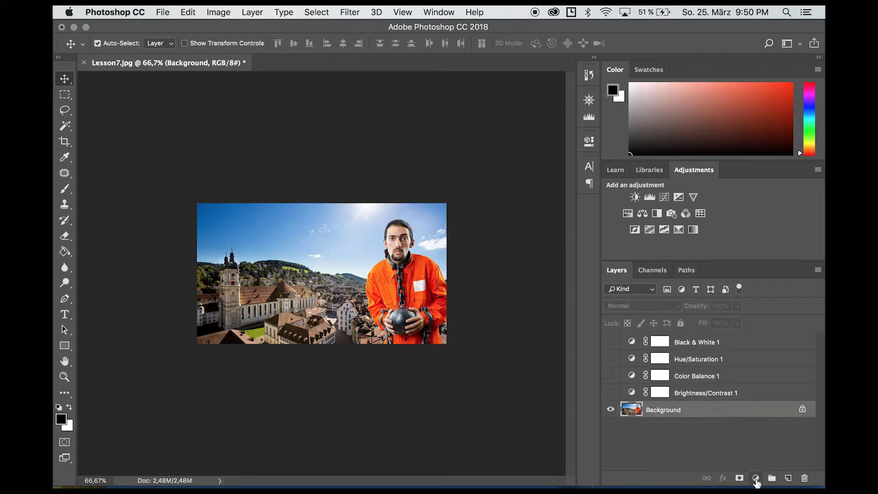
Add a Selective Color layer and adjust the black amount in Reds.
click(756, 478)
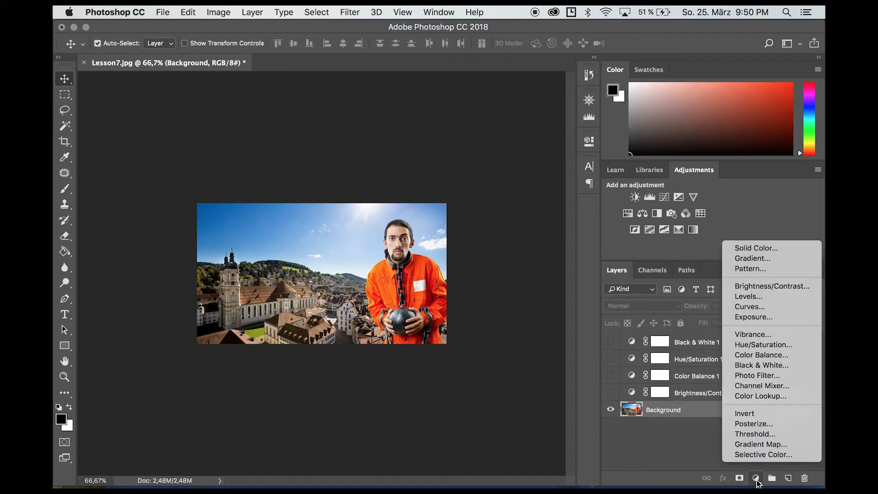
click(750, 454)
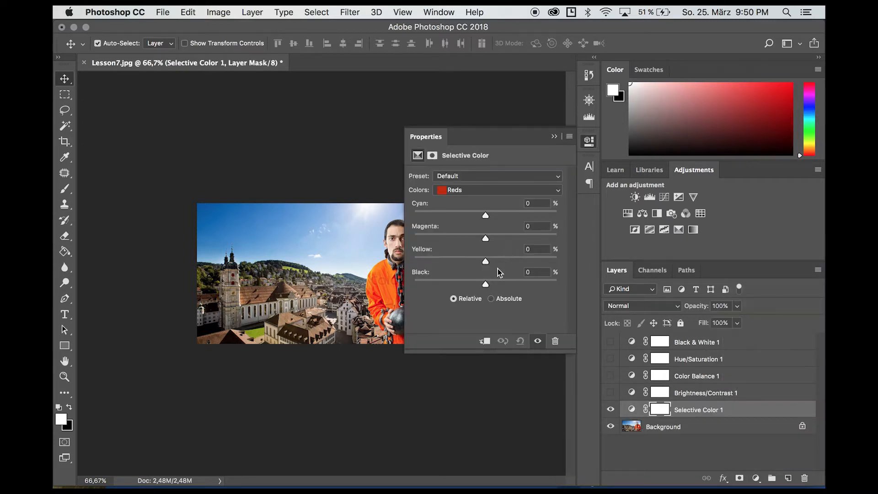
click(468, 196)
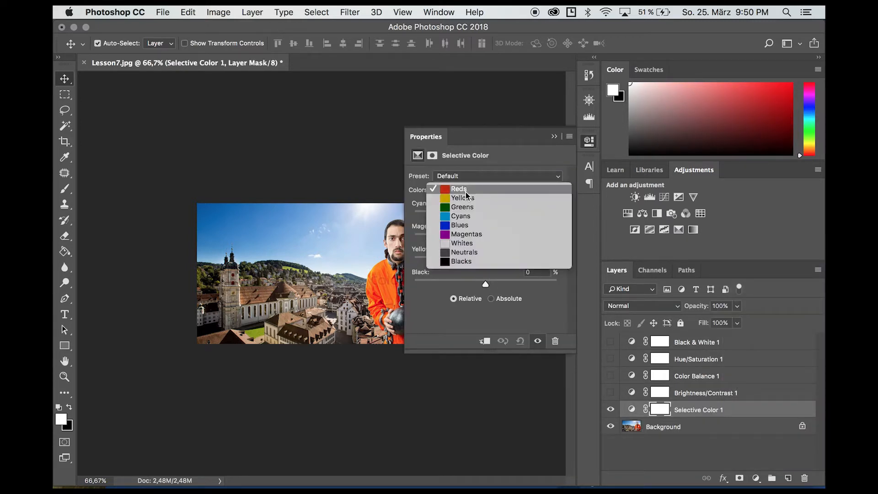
click(466, 300)
mouse_move(486, 284)
mouse_down()
mouse_move(443, 287)
mouse_move(496, 285)
mouse_move(487, 284)
mouse_up()
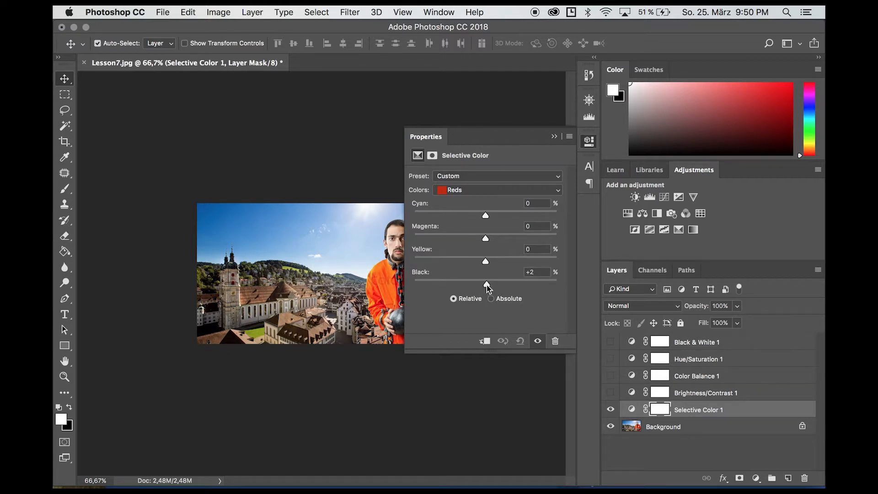
Nudge cyan in the Cyans range and push Blues magenta to +100.
click(484, 191)
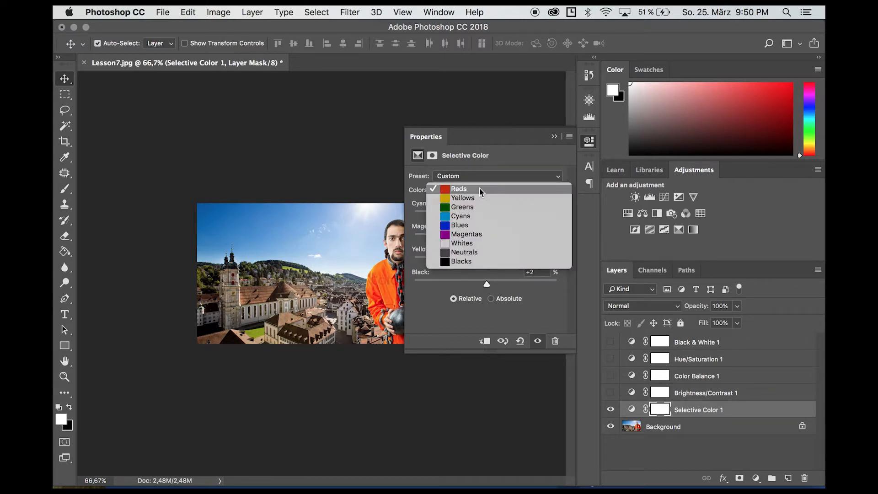
click(479, 215)
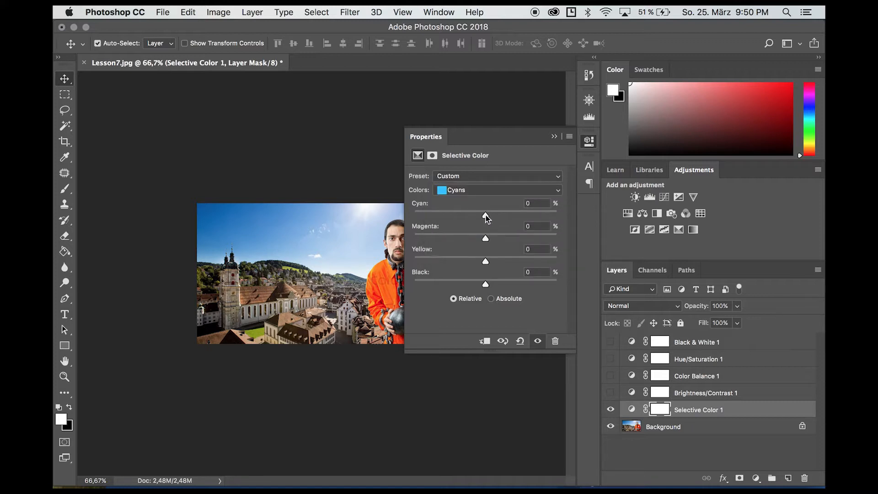
drag(485, 215, 485, 214)
click(476, 190)
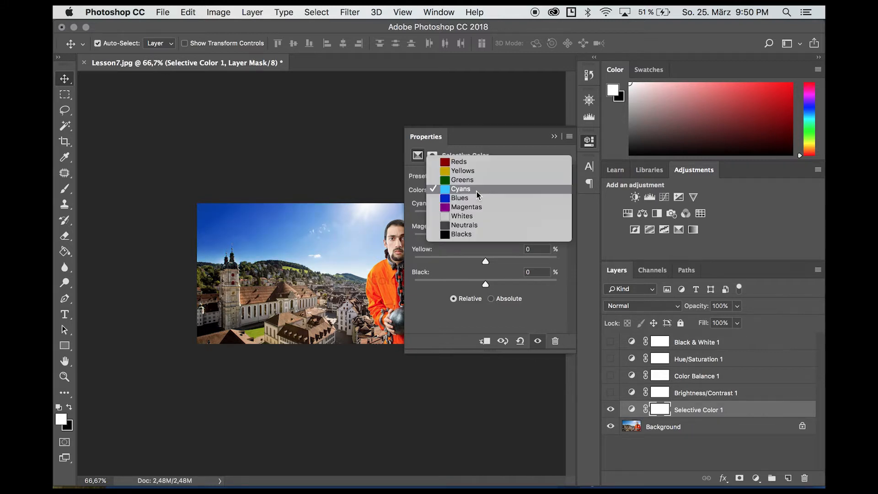
click(470, 198)
drag(486, 238, 573, 238)
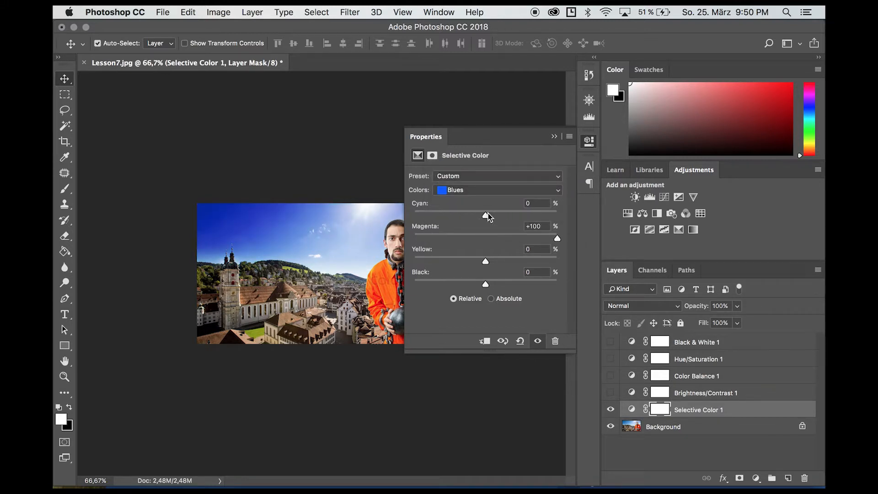
click(553, 136)
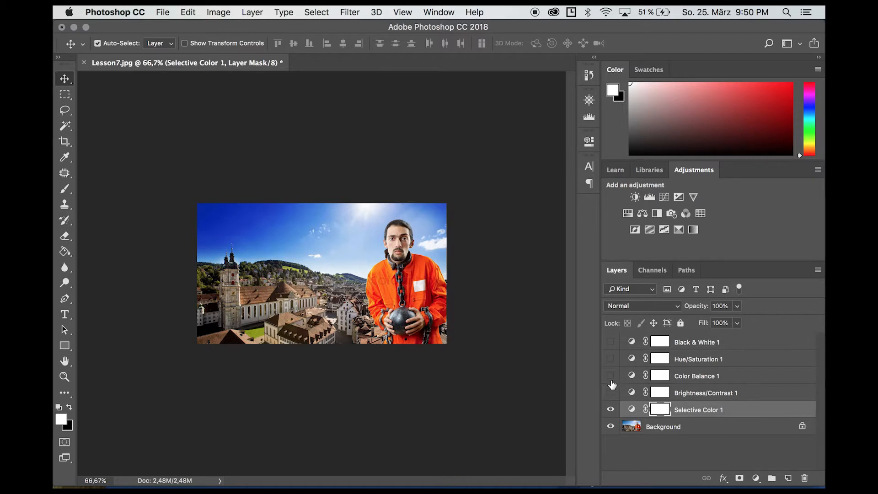
Toggle Selective Color 1 to compare, leave it hidden, and select Background.
click(610, 410)
click(611, 411)
click(611, 410)
click(611, 410)
click(611, 410)
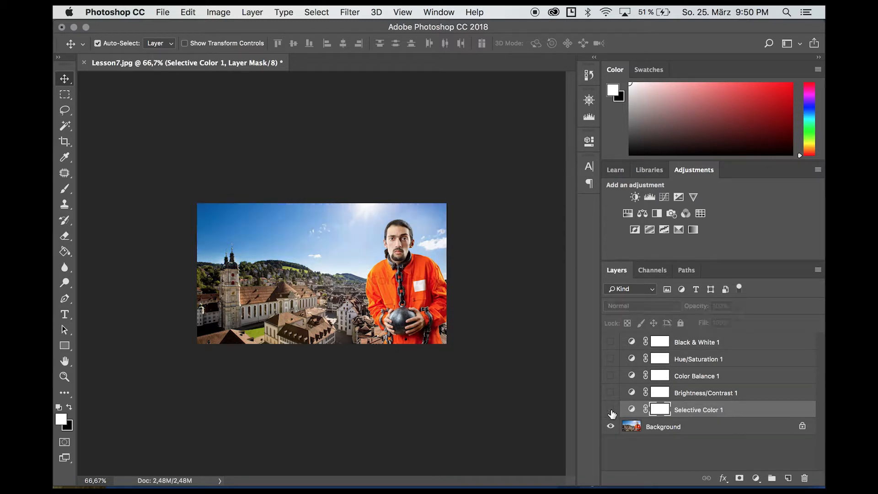
click(682, 428)
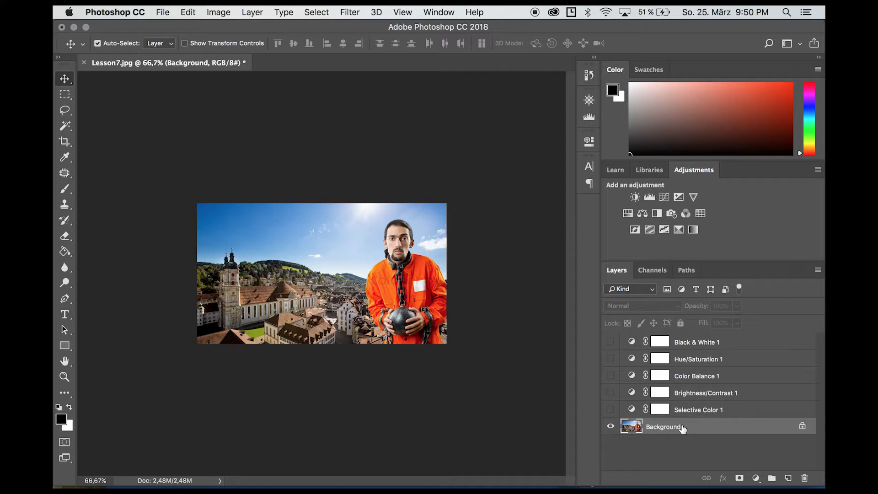
Select an oval around the man's head and copy it onto a new layer.
click(350, 13)
click(349, 12)
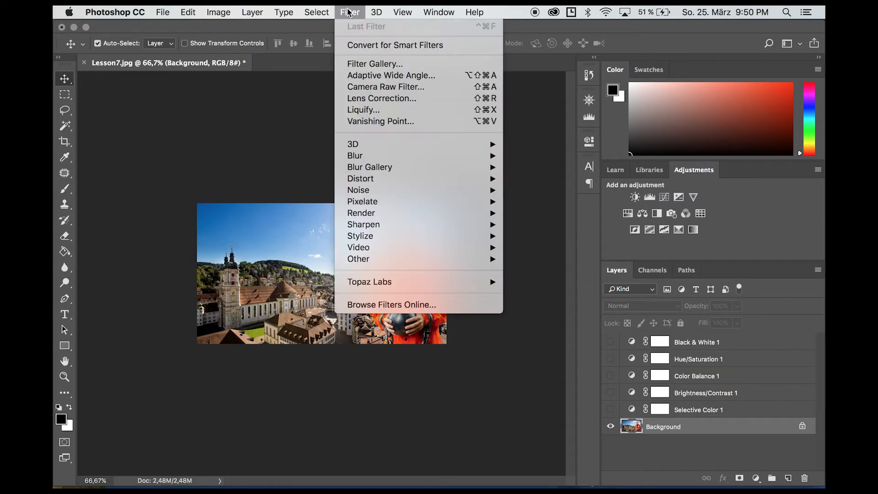
mouse_move(413, 159)
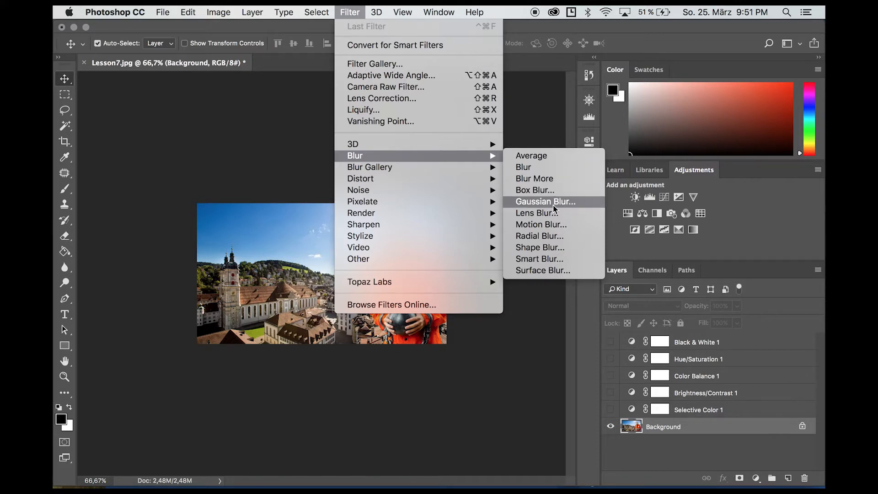
click(64, 95)
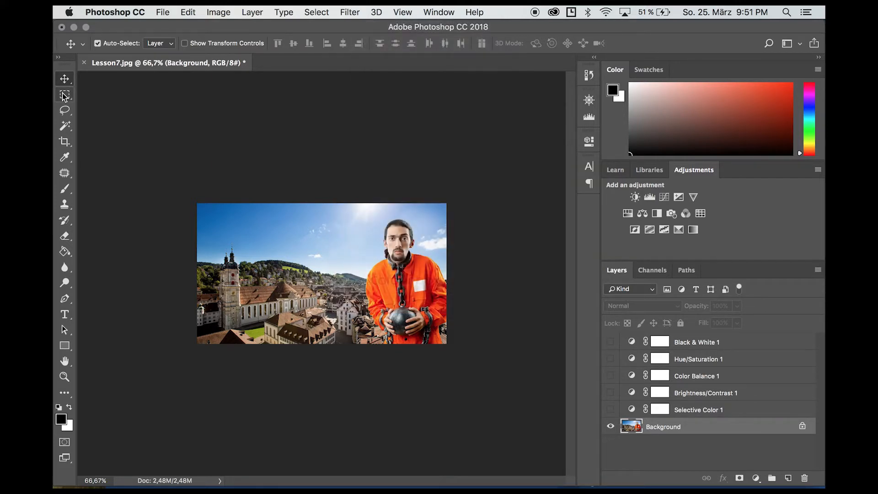
click(65, 95)
click(105, 106)
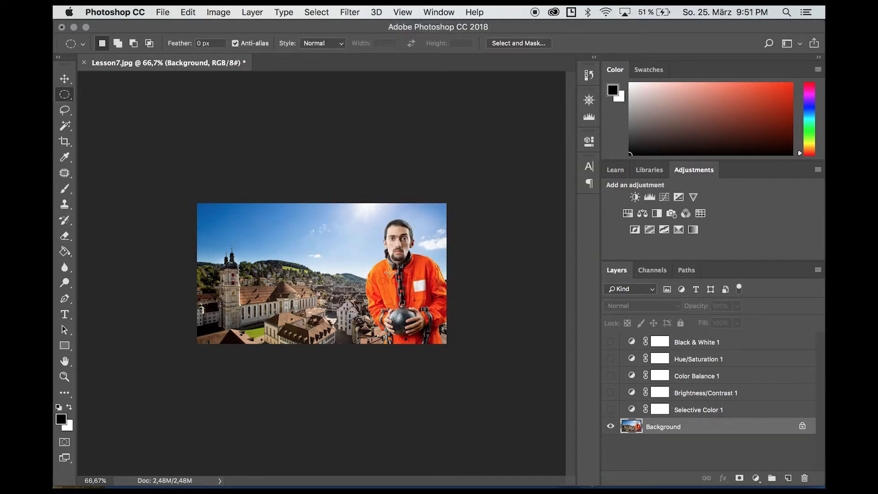
drag(384, 216, 412, 259)
right_click(396, 233)
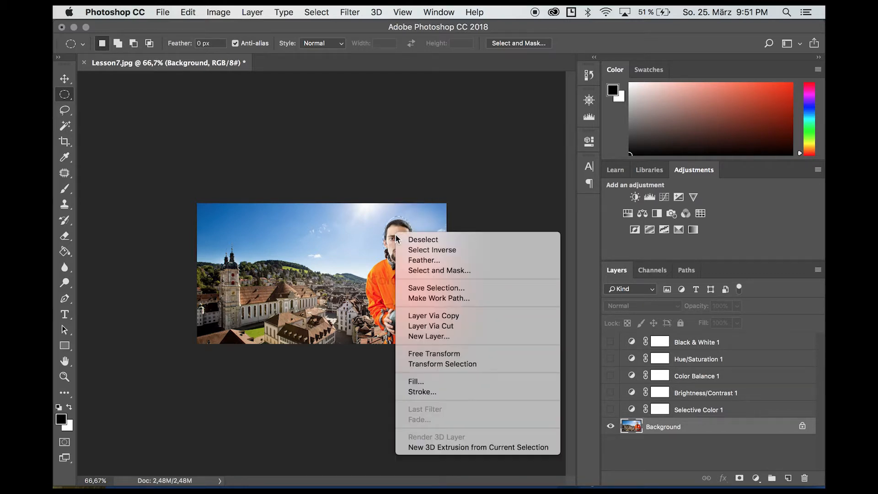
click(469, 315)
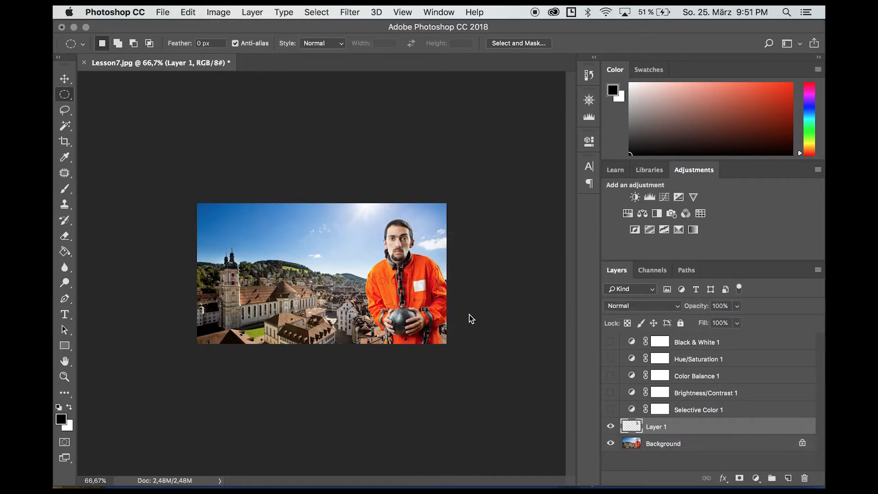
Apply a Gaussian Blur of about 6.8 px to the copied head.
click(351, 12)
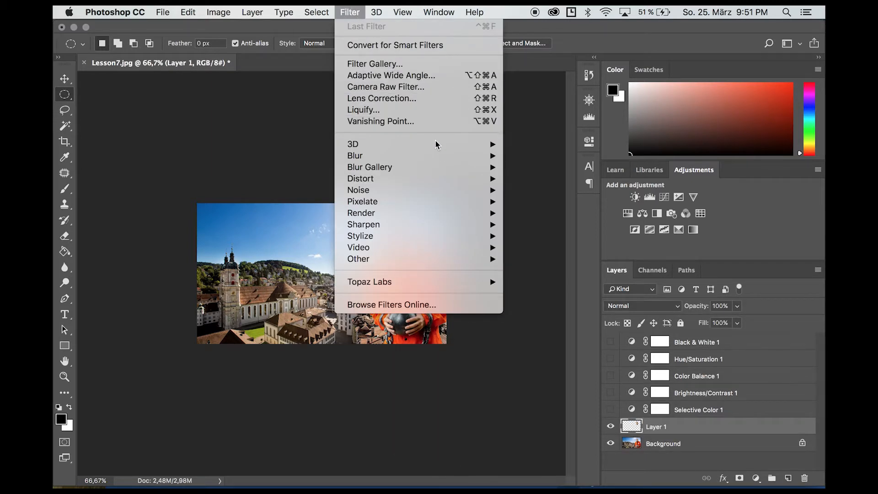
mouse_move(446, 157)
click(540, 201)
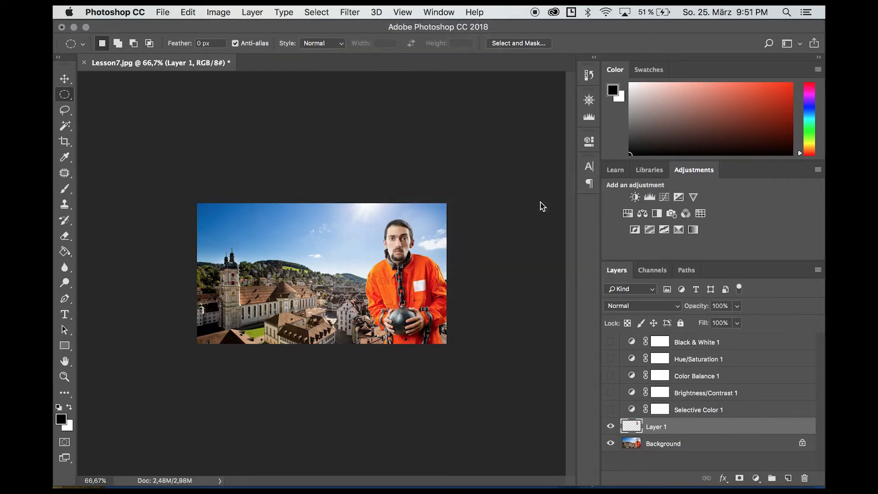
drag(429, 107, 211, 209)
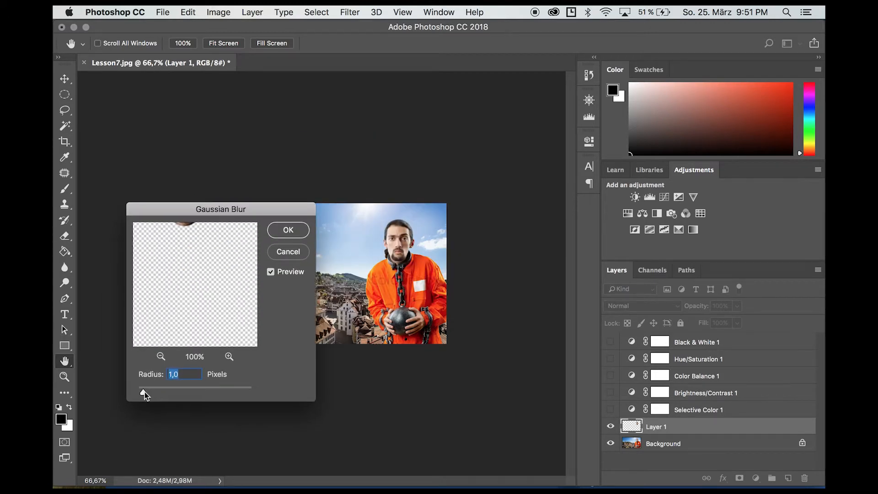
mouse_move(169, 391)
mouse_down()
mouse_move(204, 391)
mouse_move(167, 391)
mouse_move(175, 391)
mouse_up()
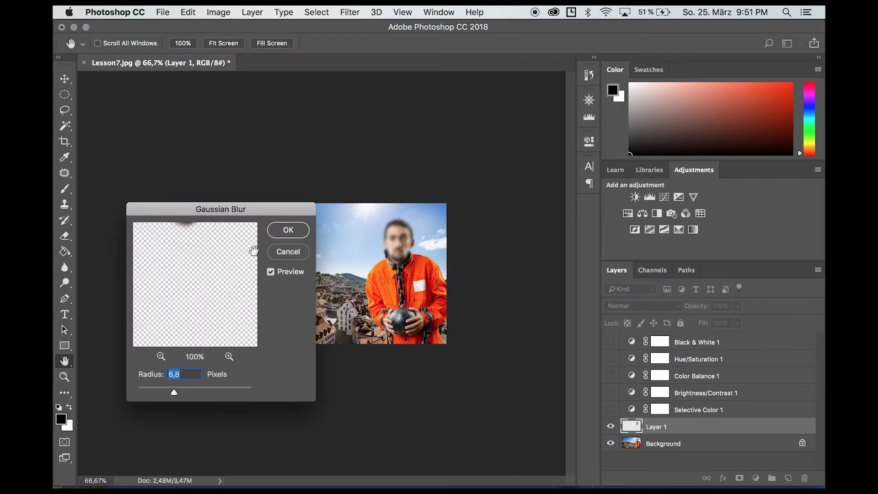
click(282, 233)
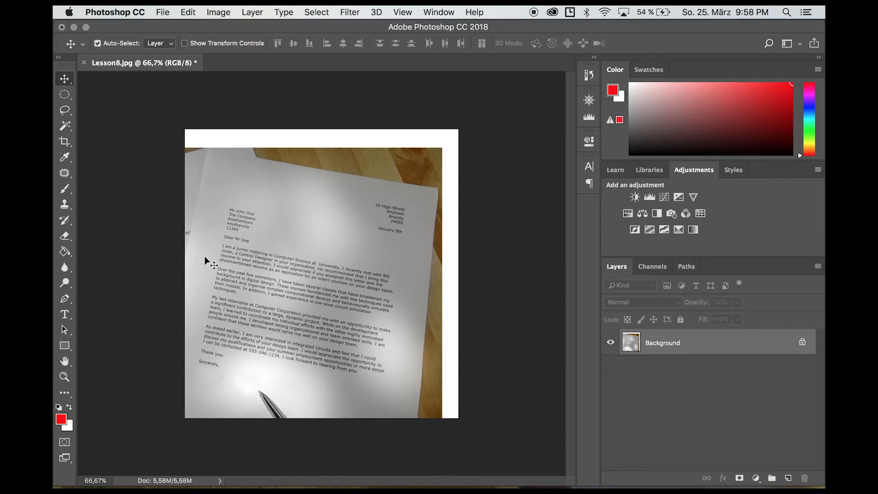
Type the text 'Name' below Sincerely on the letter and select it.
click(65, 315)
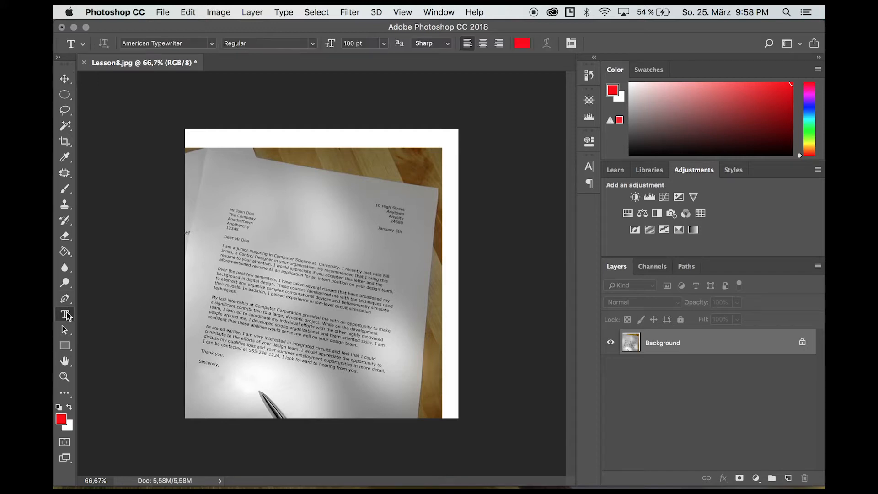
click(247, 370)
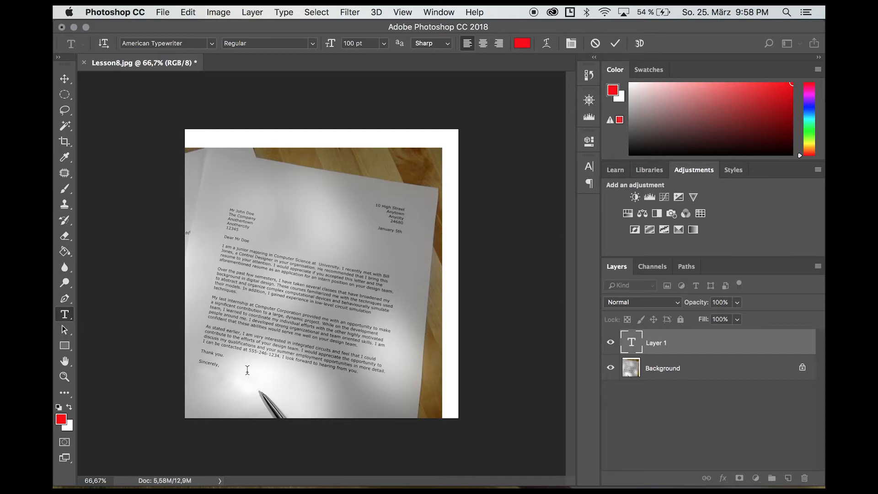
text(Name)
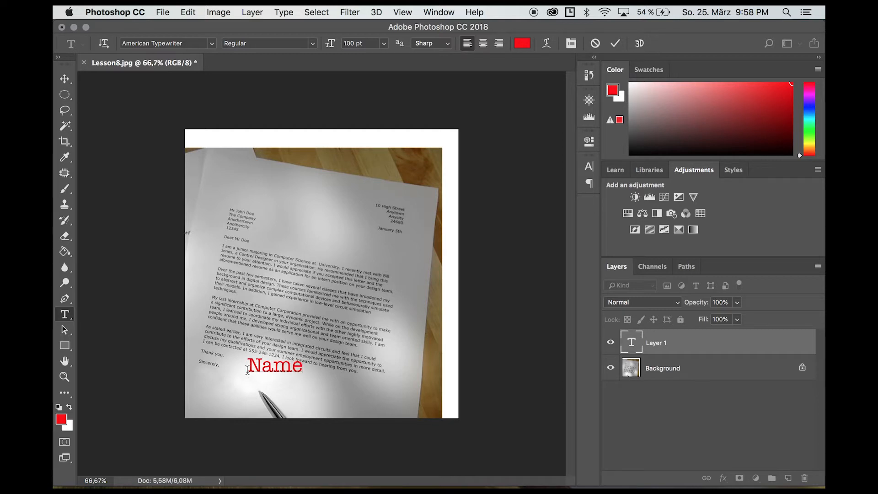
key(super+a)
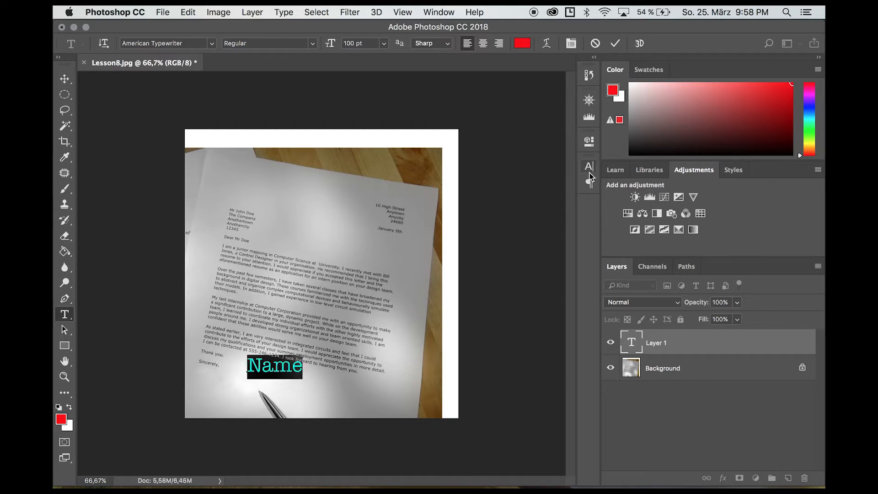
Style the text as Alex Brush, 80 pt, faux italic, in black 000000.
click(589, 167)
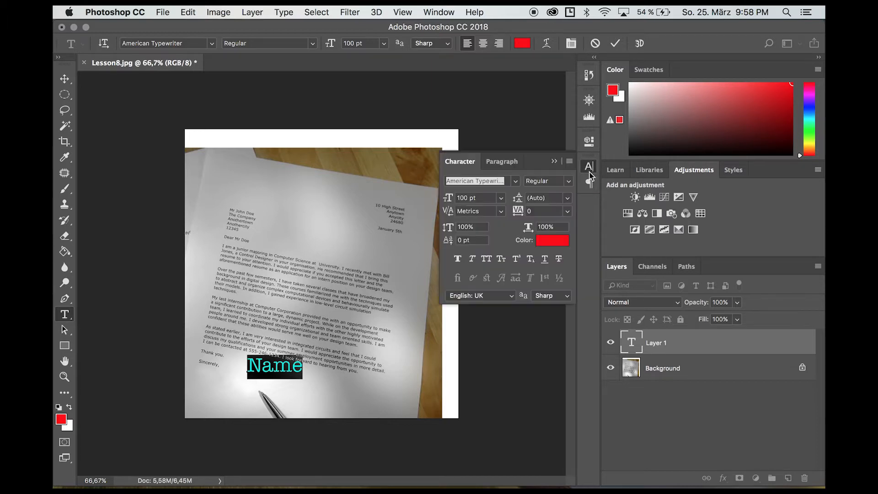
click(514, 181)
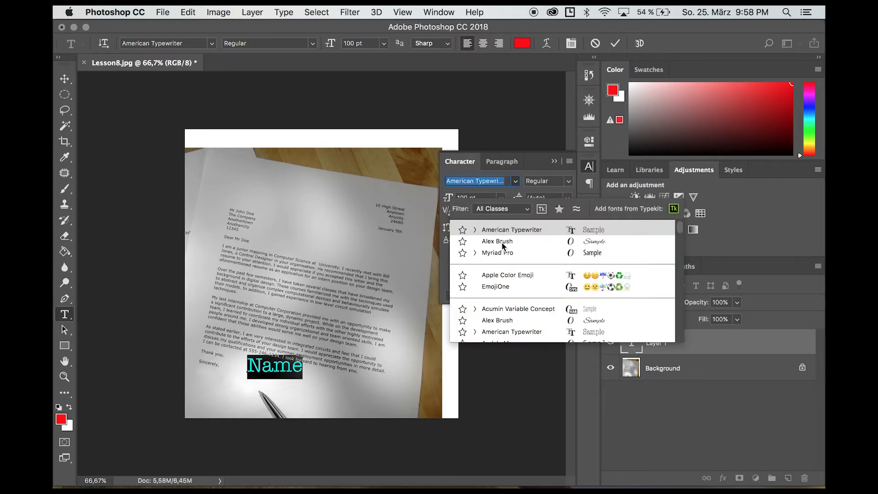
click(501, 242)
click(468, 198)
text(80)
key(Return)
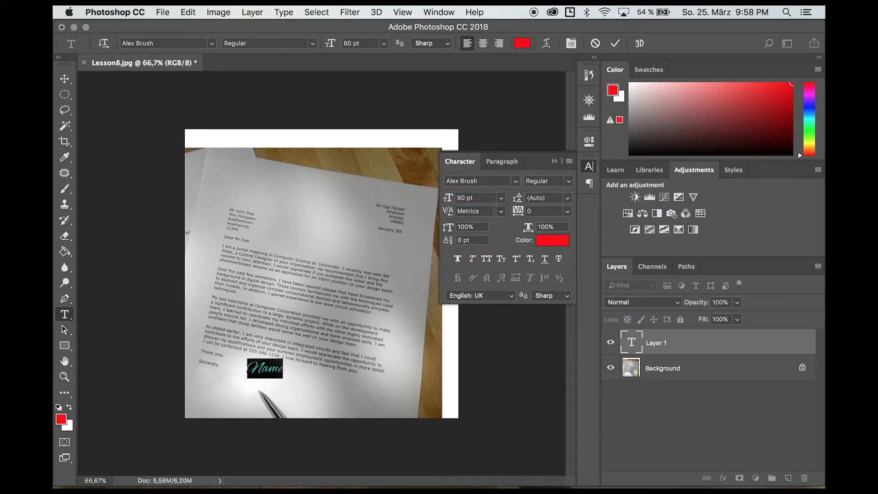
click(473, 260)
click(556, 246)
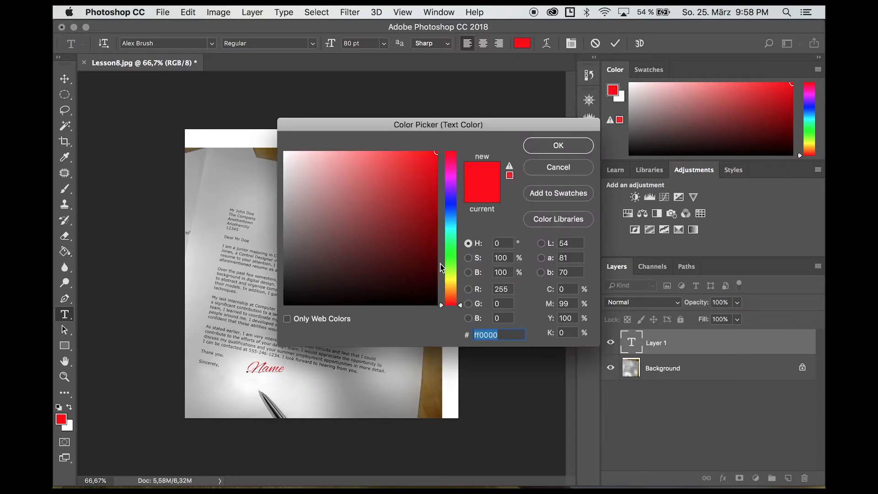
text(000000)
click(549, 152)
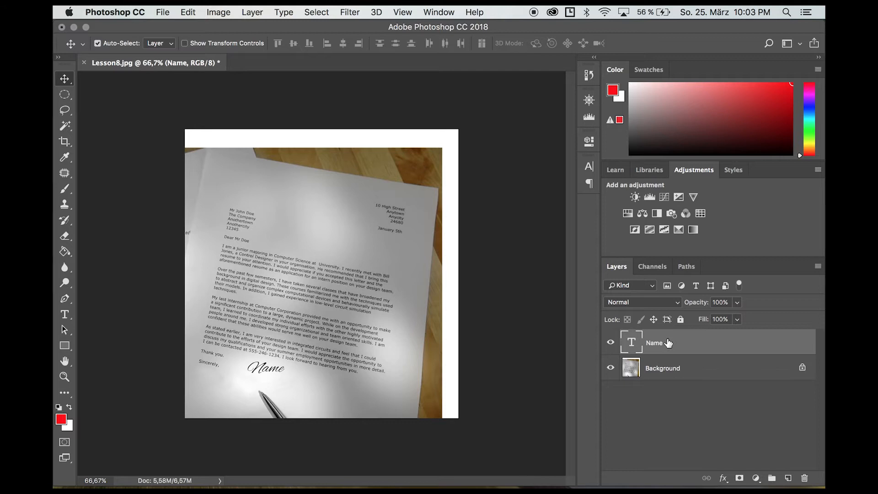
Enlarge the Name signature, tilt it about 9.6°, and place it just beneath 'Sincerely,'.
key(super+t)
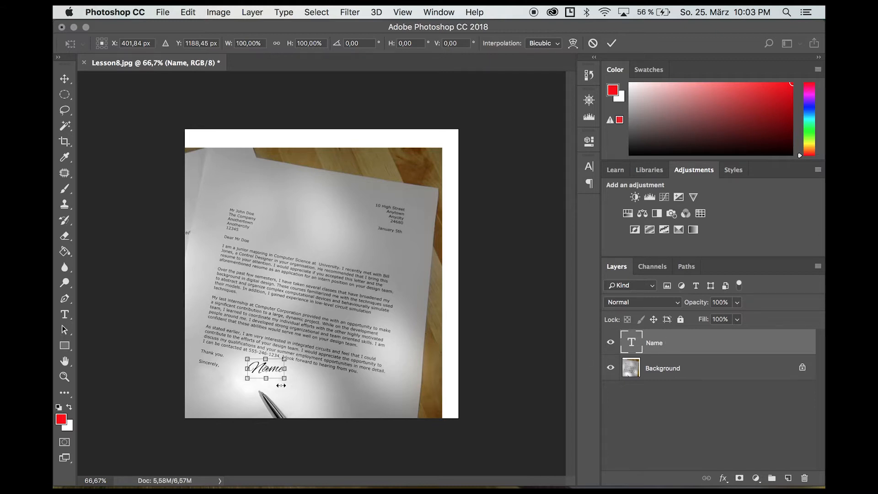
drag(285, 359, 314, 342)
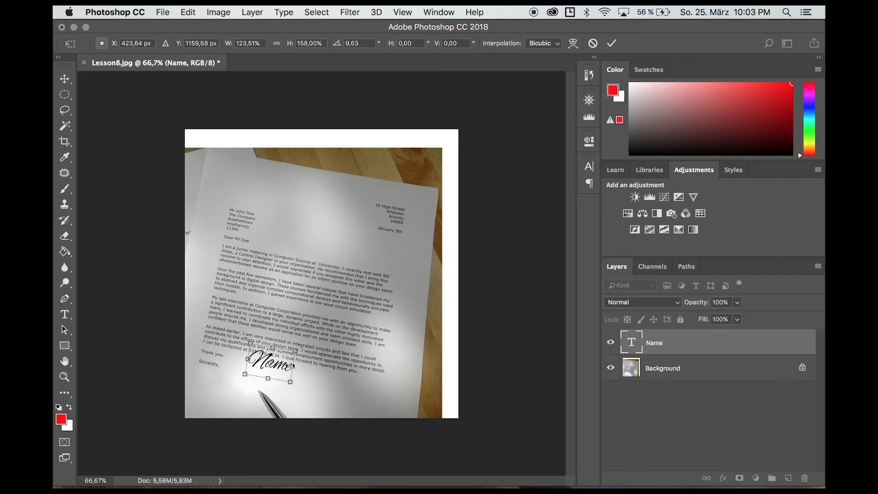
drag(281, 373, 229, 390)
key(Return)
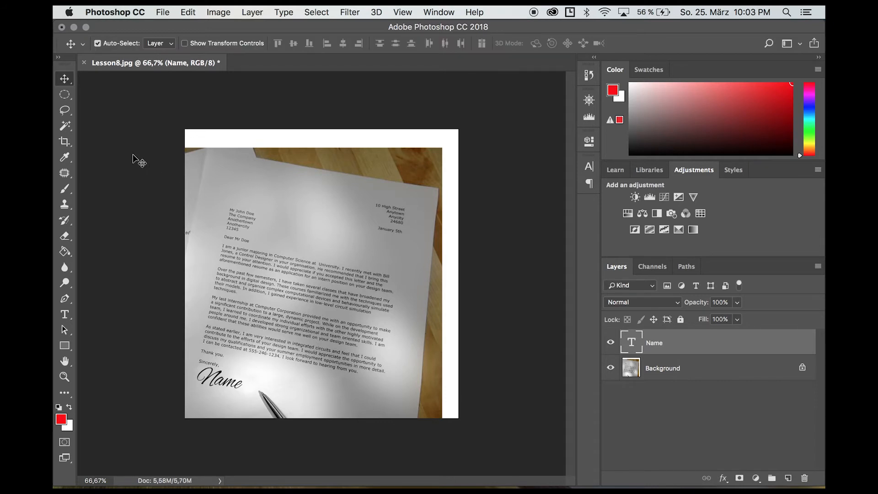
Crop Lesson8.jpg to trim the white strips off the top and right edges.
click(64, 142)
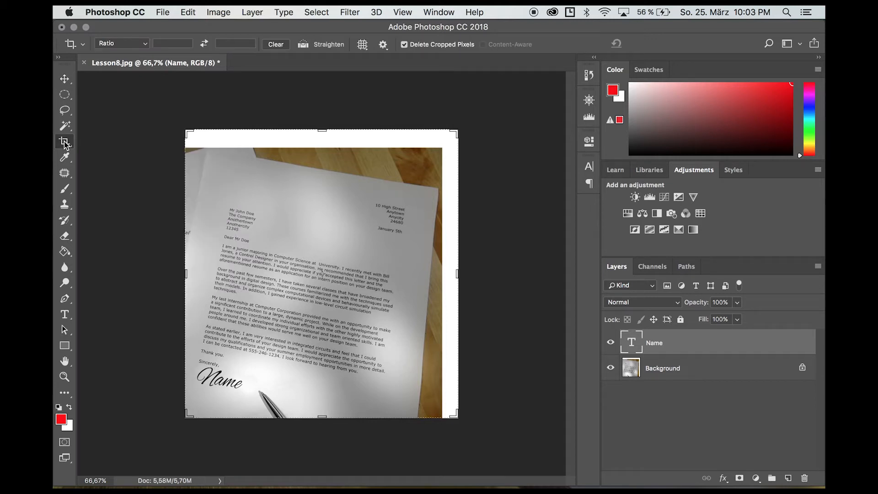
drag(322, 131, 322, 157)
drag(465, 256, 444, 272)
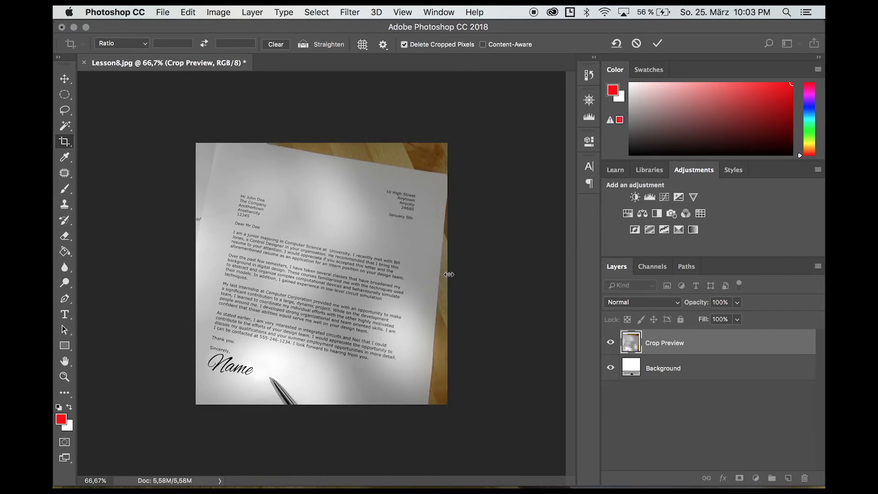
key(Return)
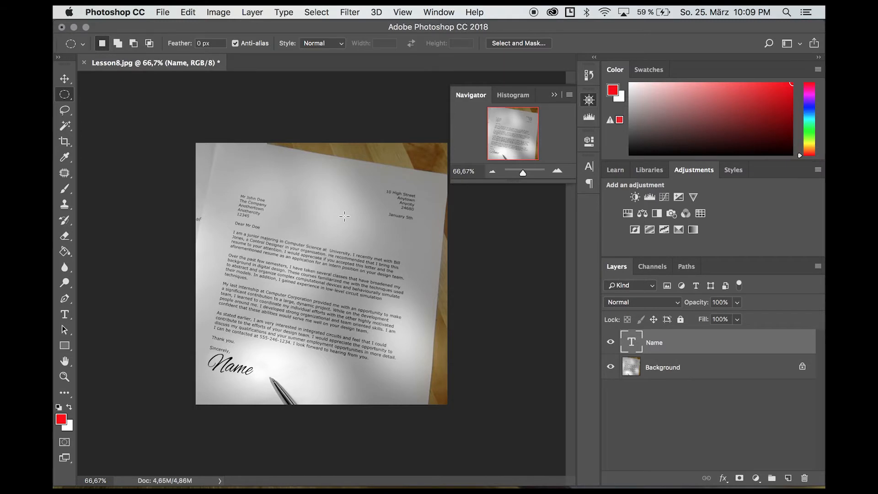
Start Save As for the signed letter and set the file format to JPEG.
click(162, 10)
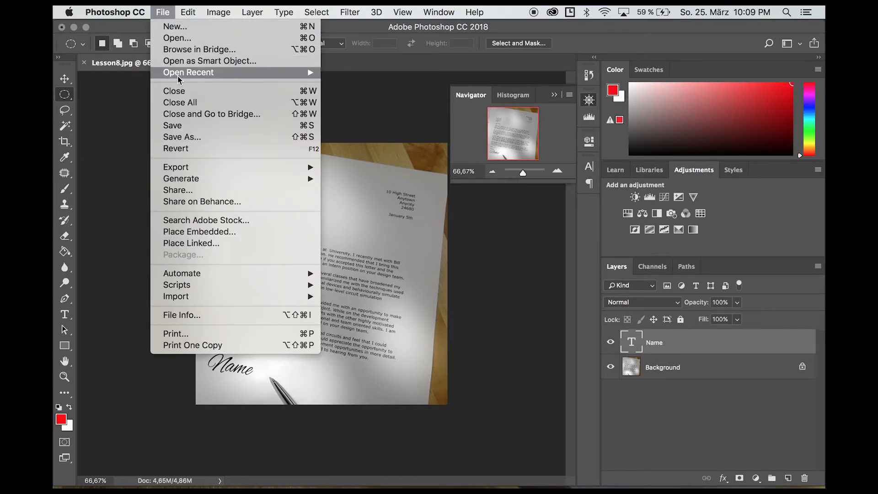
click(198, 136)
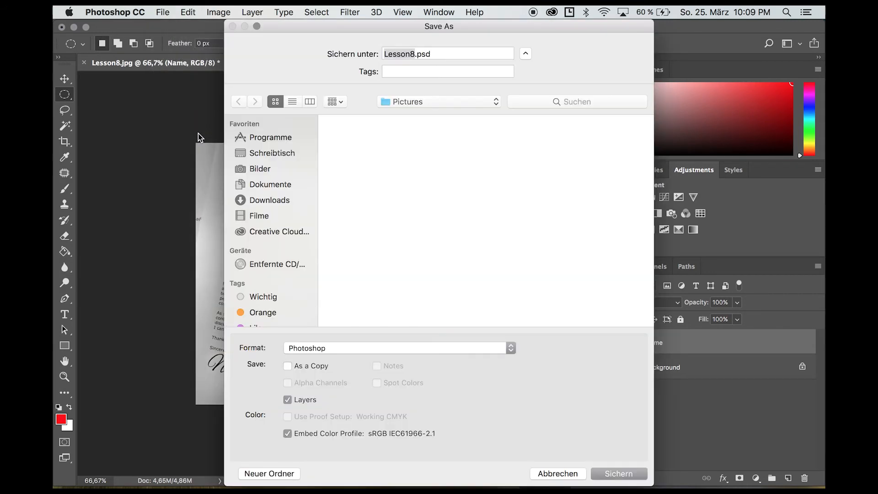
click(445, 348)
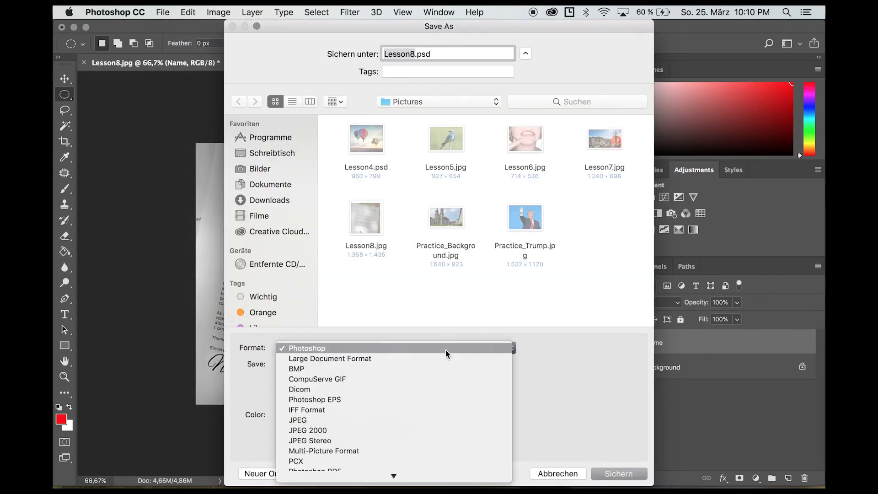
click(470, 306)
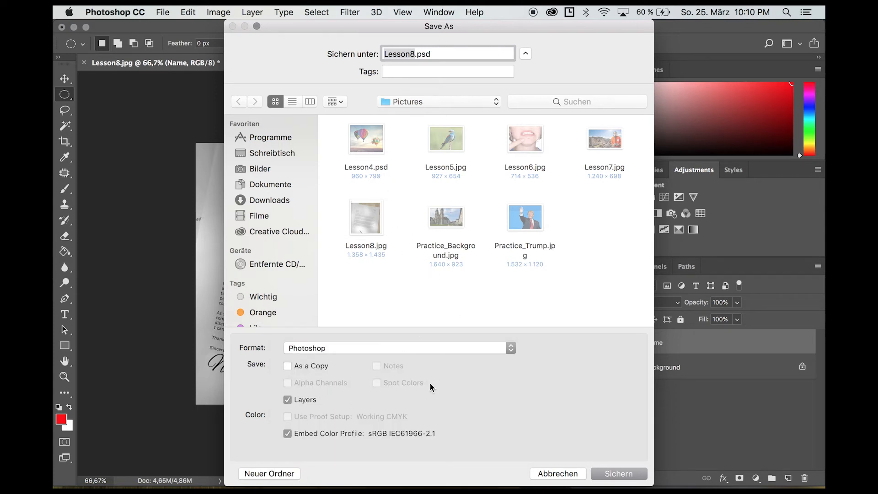
click(460, 348)
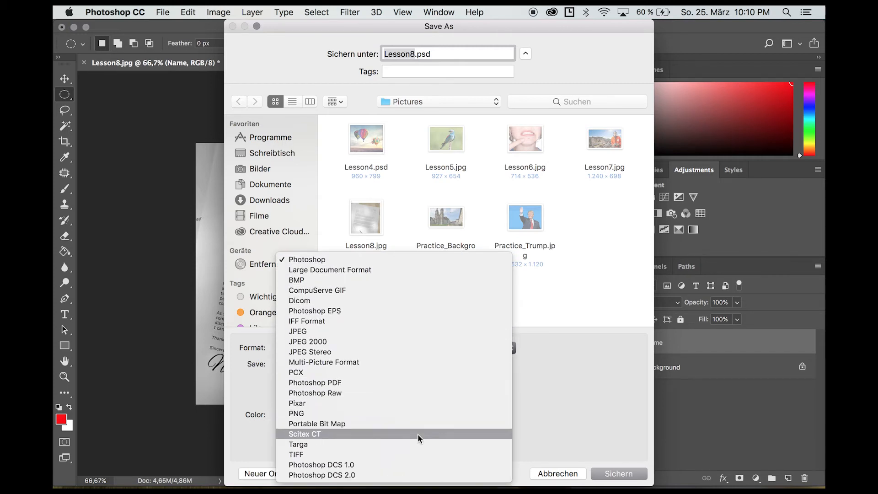
click(393, 411)
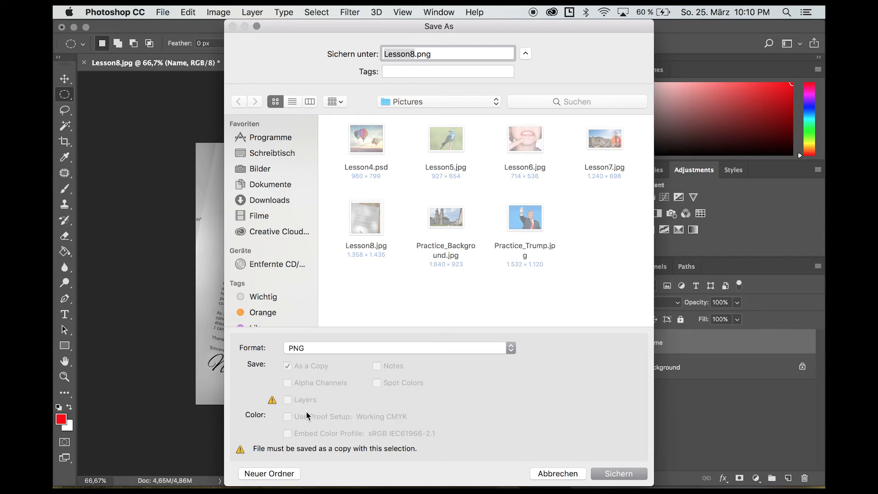
click(373, 350)
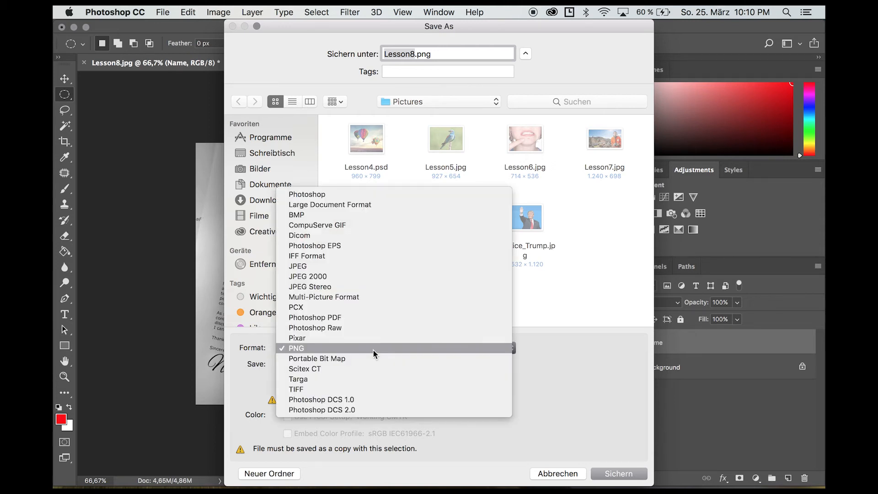
click(371, 267)
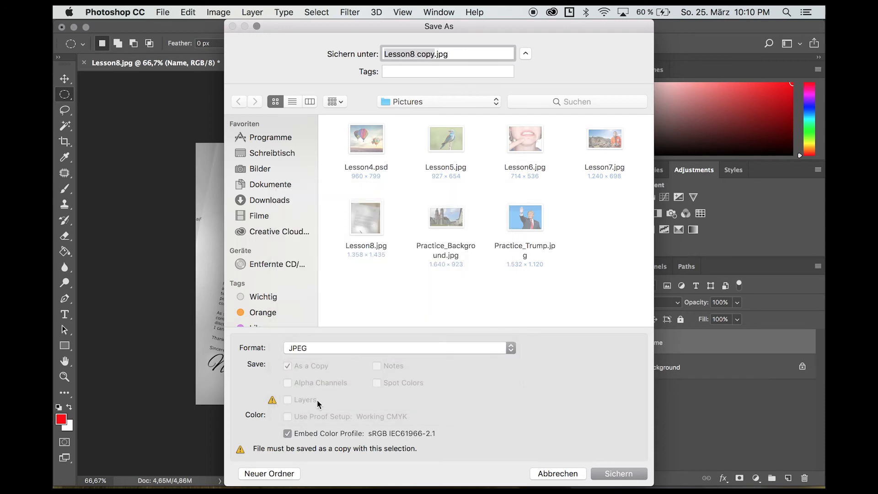
Save Lesson8 copy.jpg in Pictures with JPEG quality 8 (High).
click(618, 473)
drag(466, 189, 432, 192)
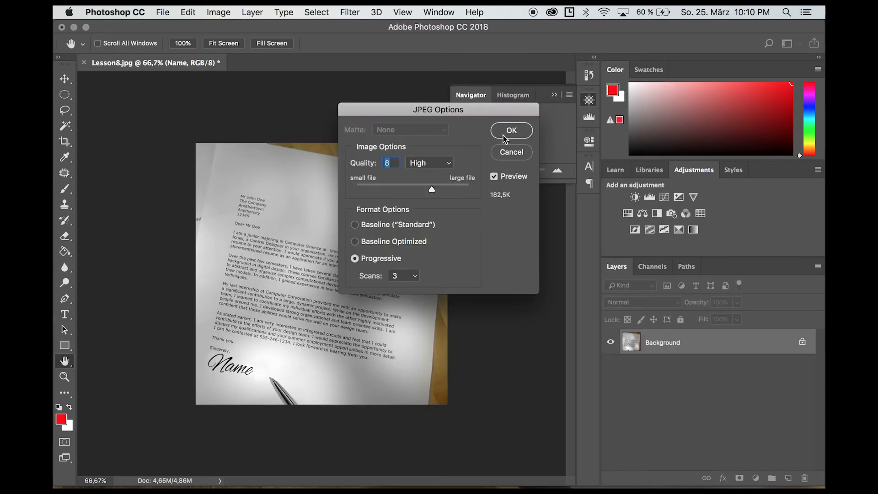
click(508, 133)
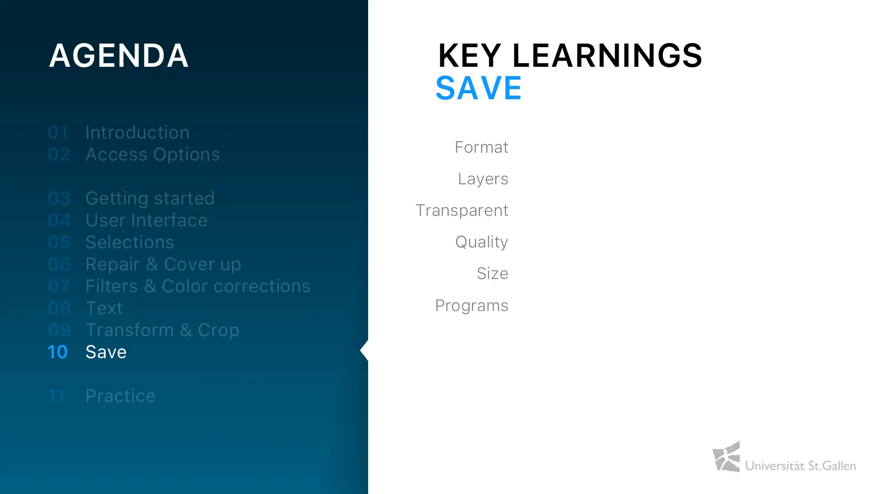